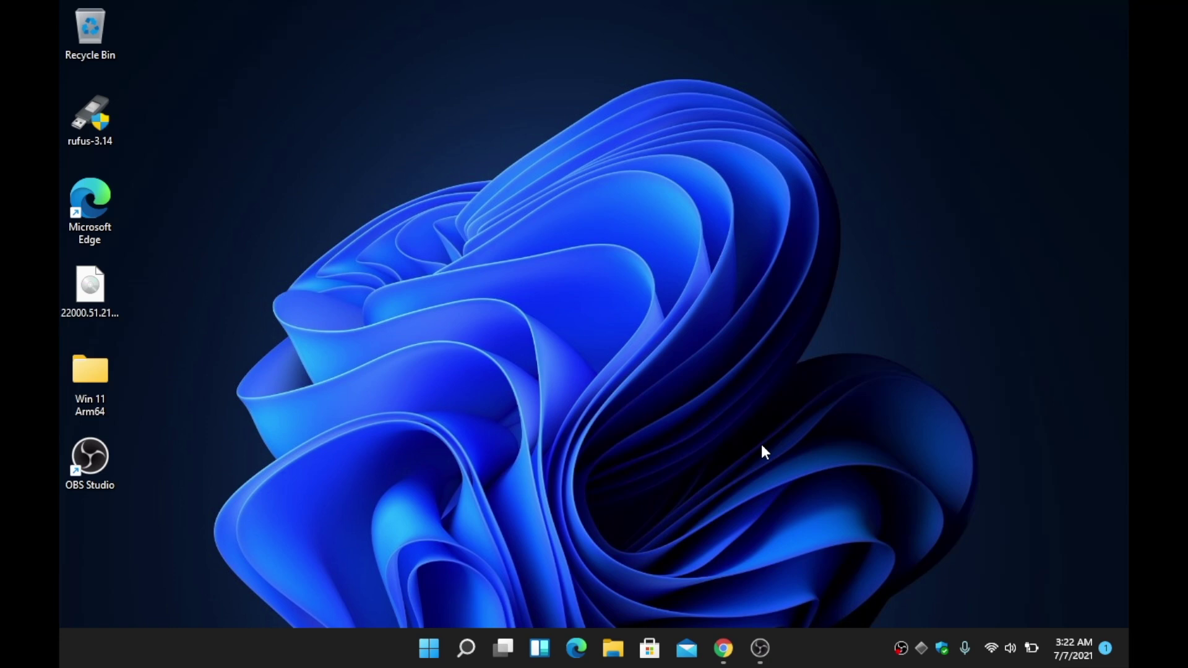
Open Windows Settings on the System page with Win+I
key("super+i")
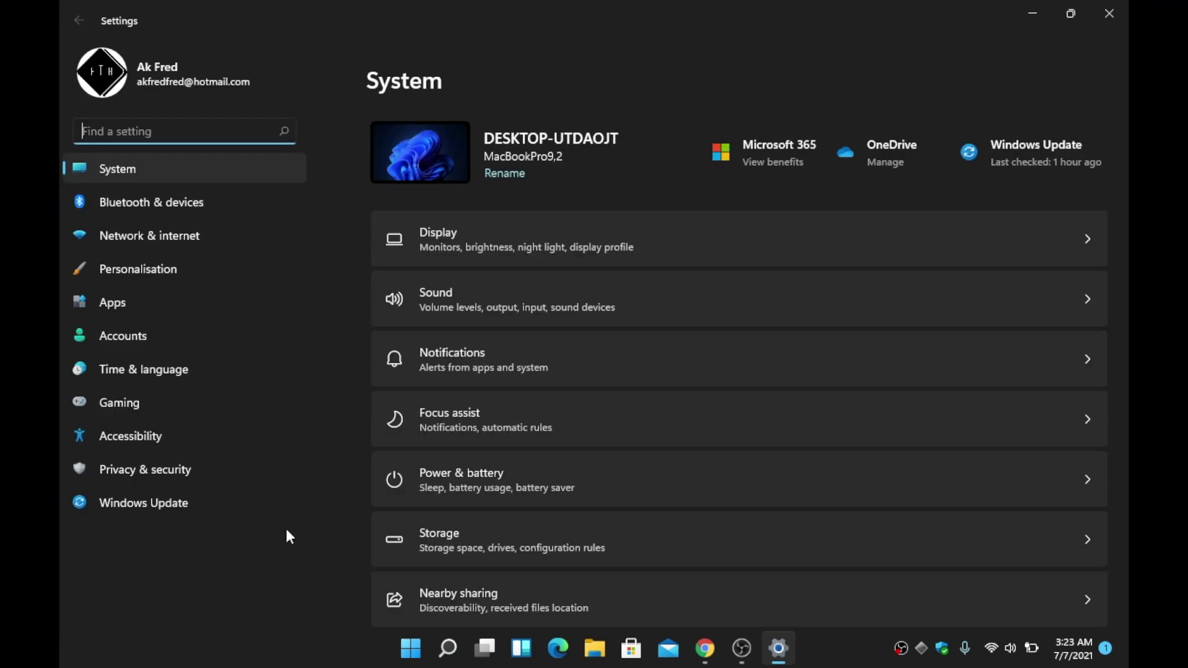
Check under Windows Update's Insider Programme that build 22000.51 is installed, then close Settings
left_click(184, 504)
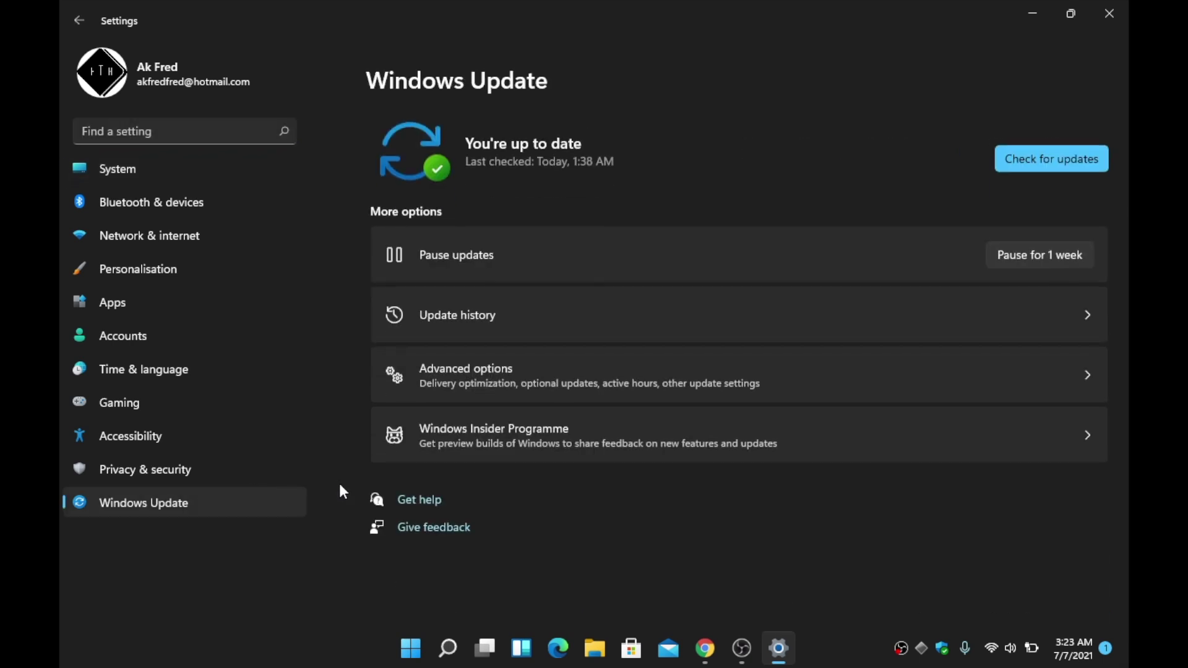
left_click(577, 441)
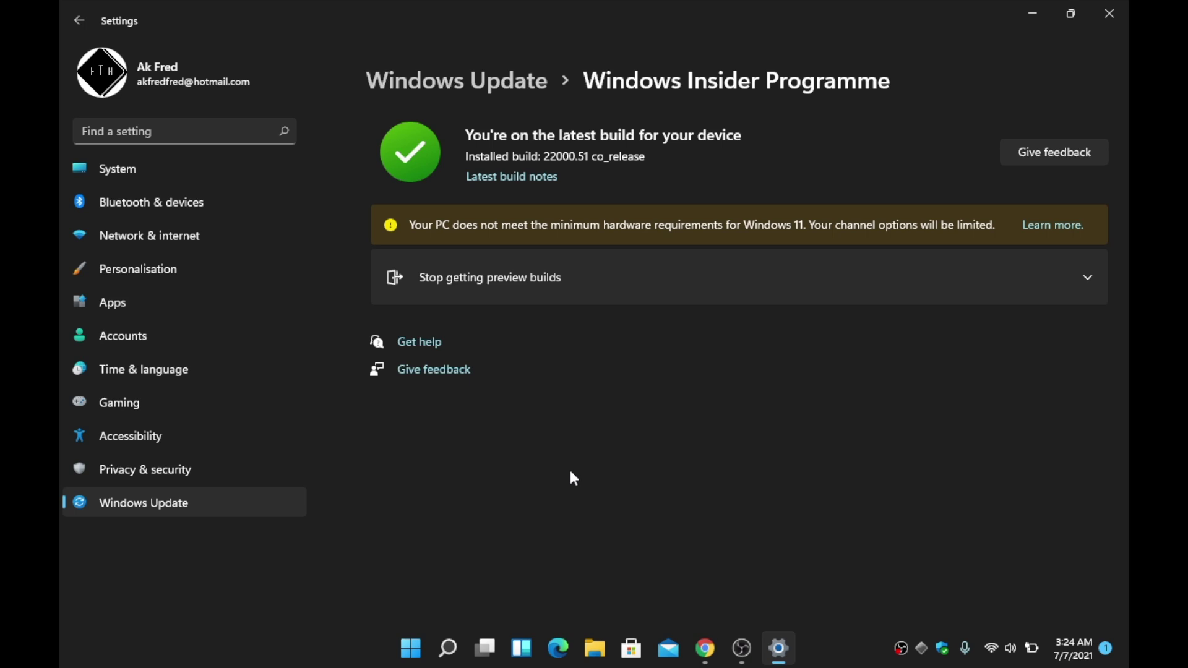
key("alt+F4")
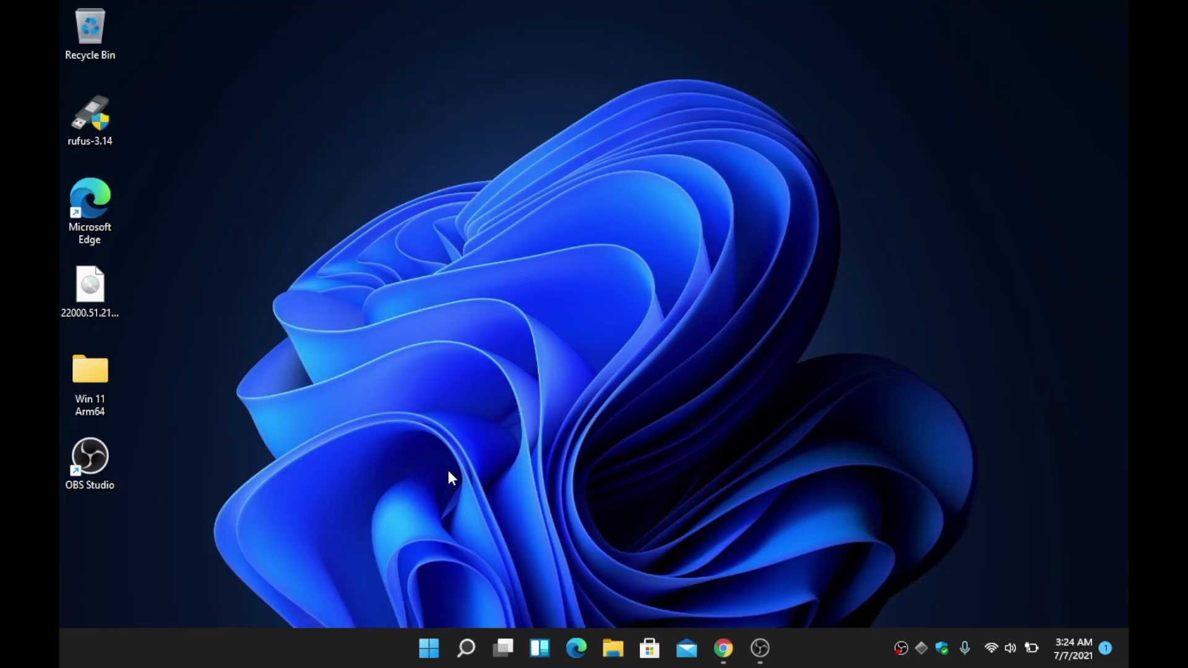
Go to uupdump.net in Microsoft Edge
left_click(575, 649)
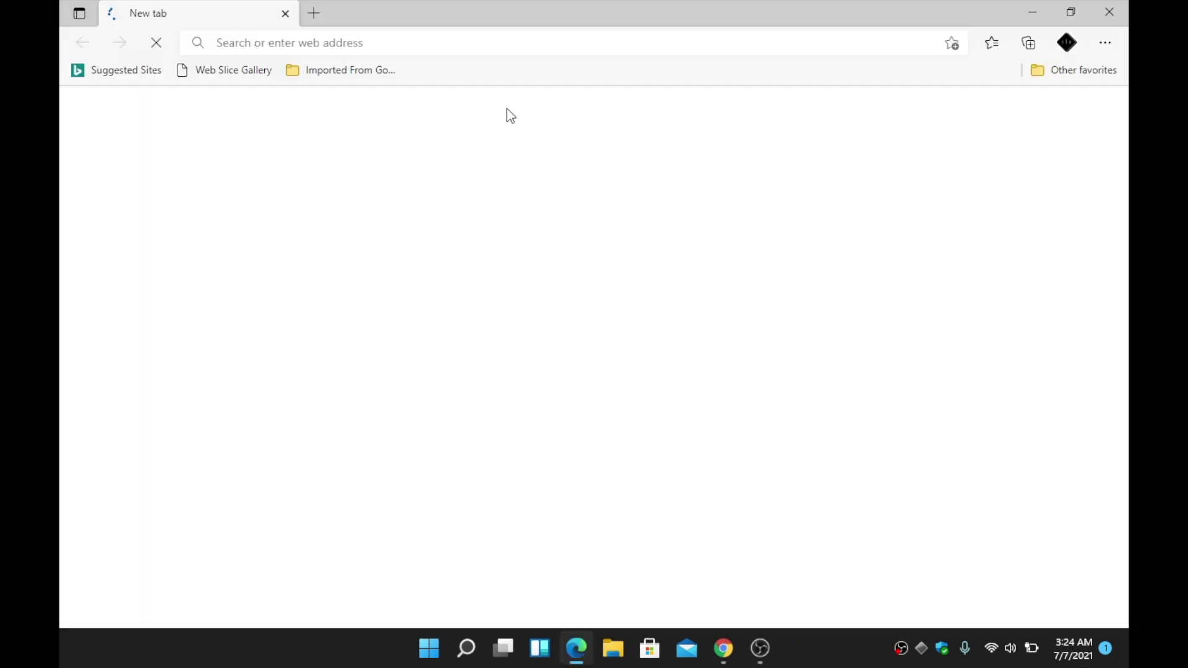
left_click(368, 43)
type("uu")
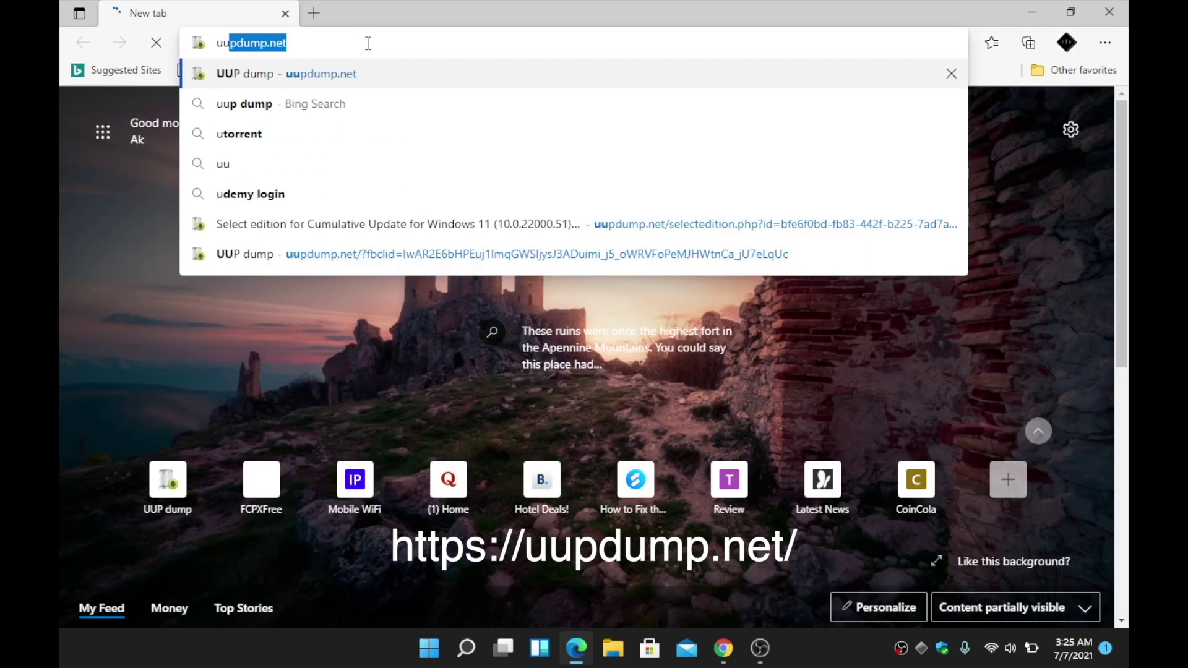
type("pd")
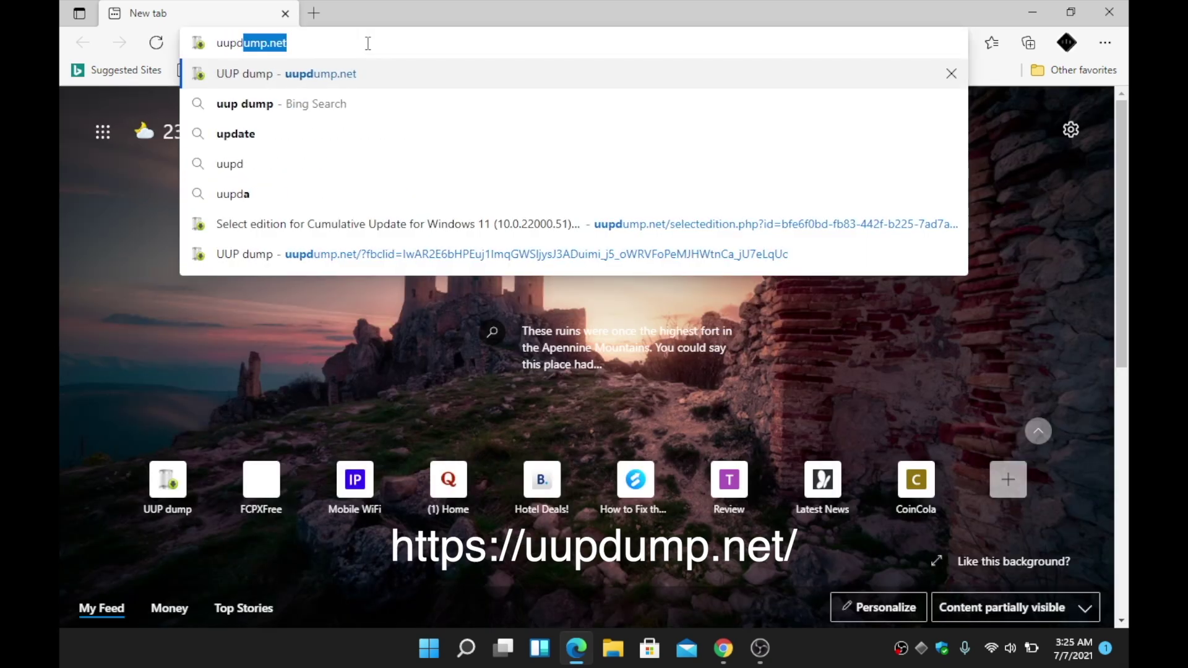
key("Right")
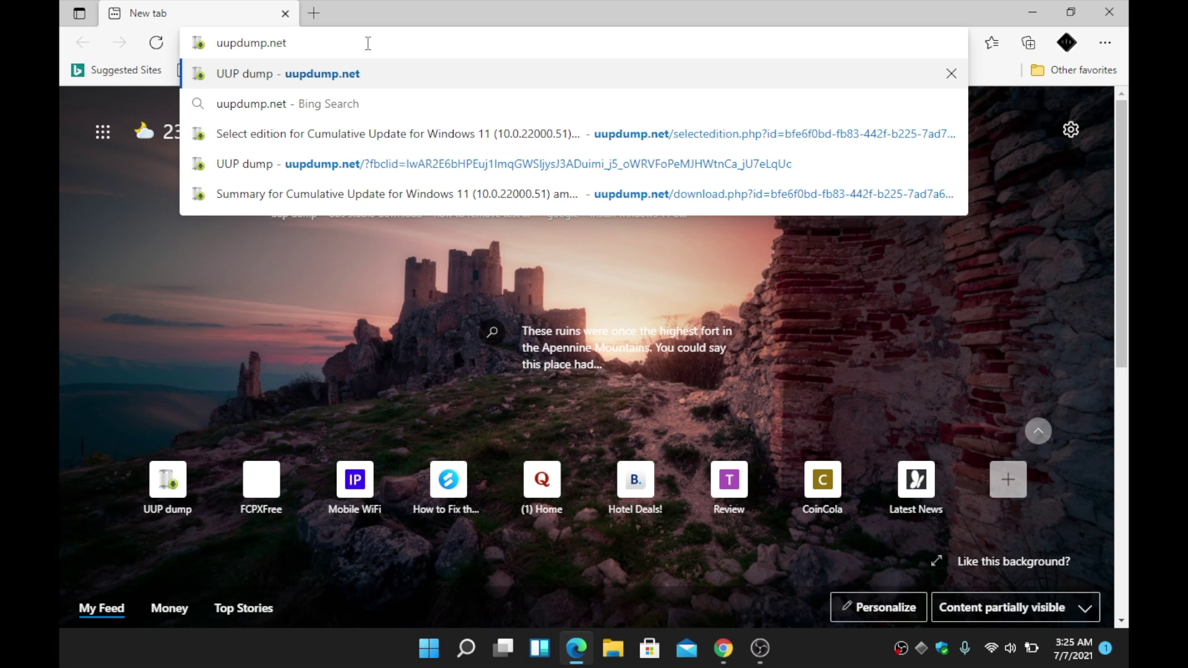
key("Return")
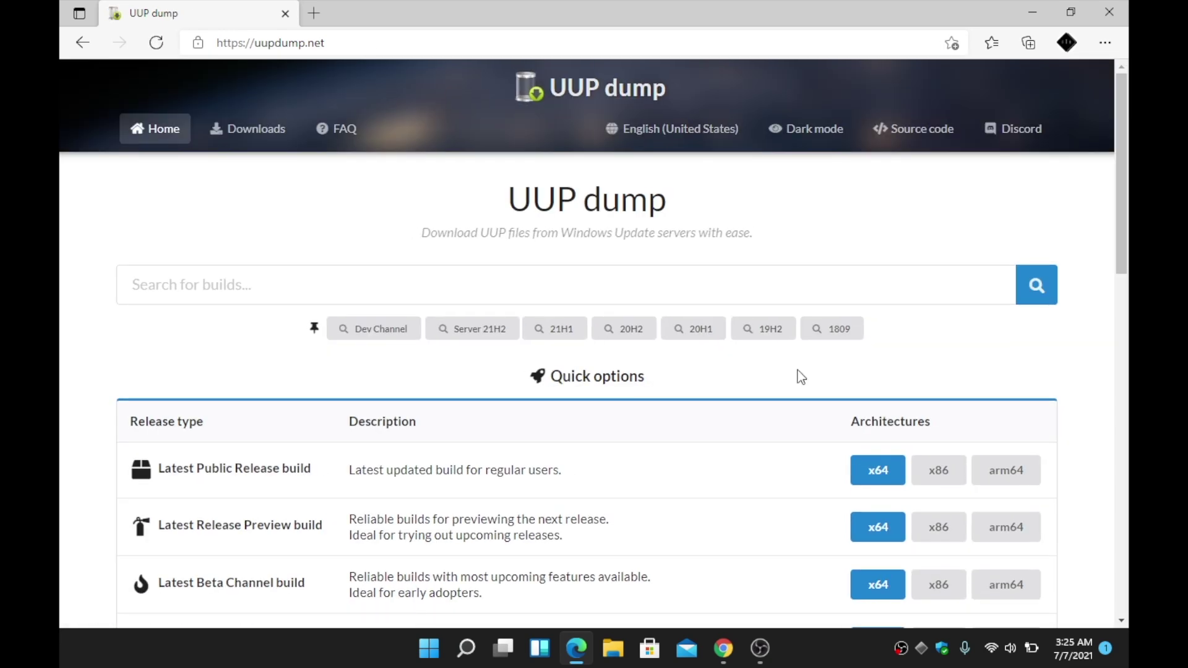
scroll(801, 376, "down", 1)
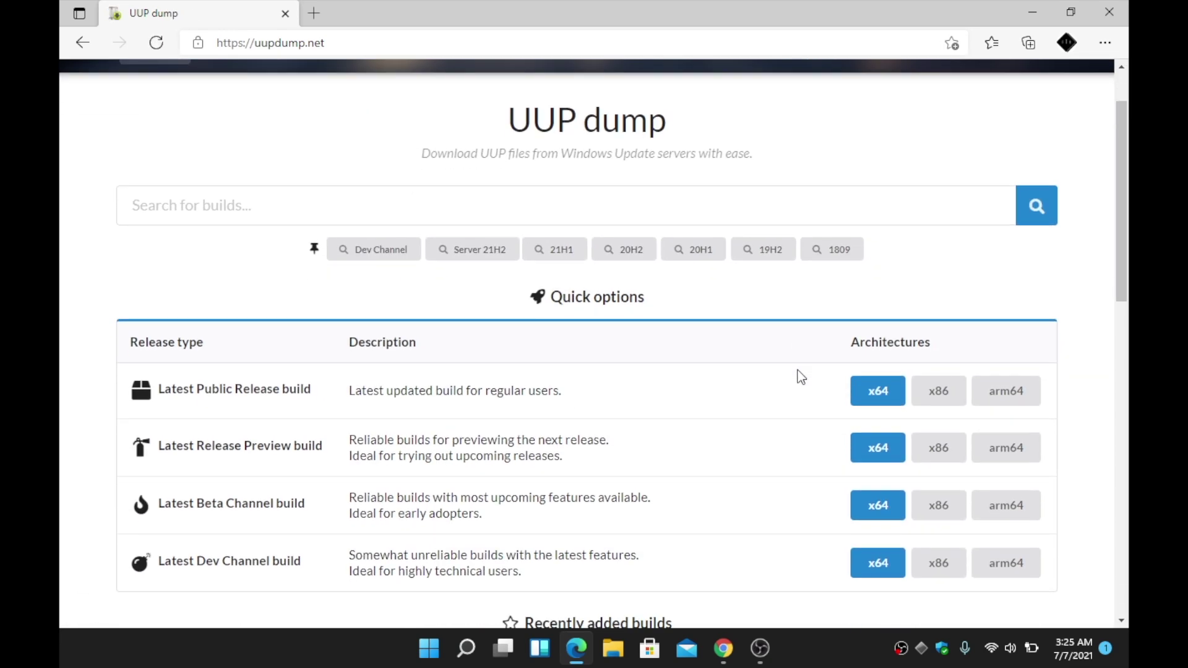
scroll(801, 377, "down", 1)
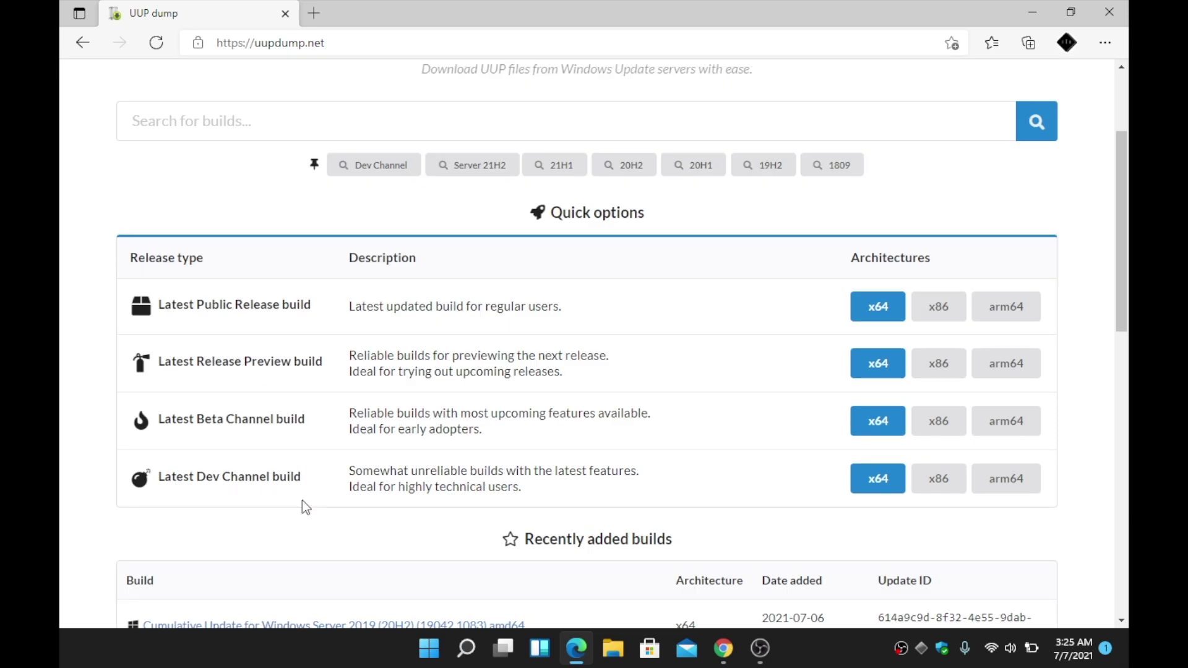
scroll(359, 519, "down", 4)
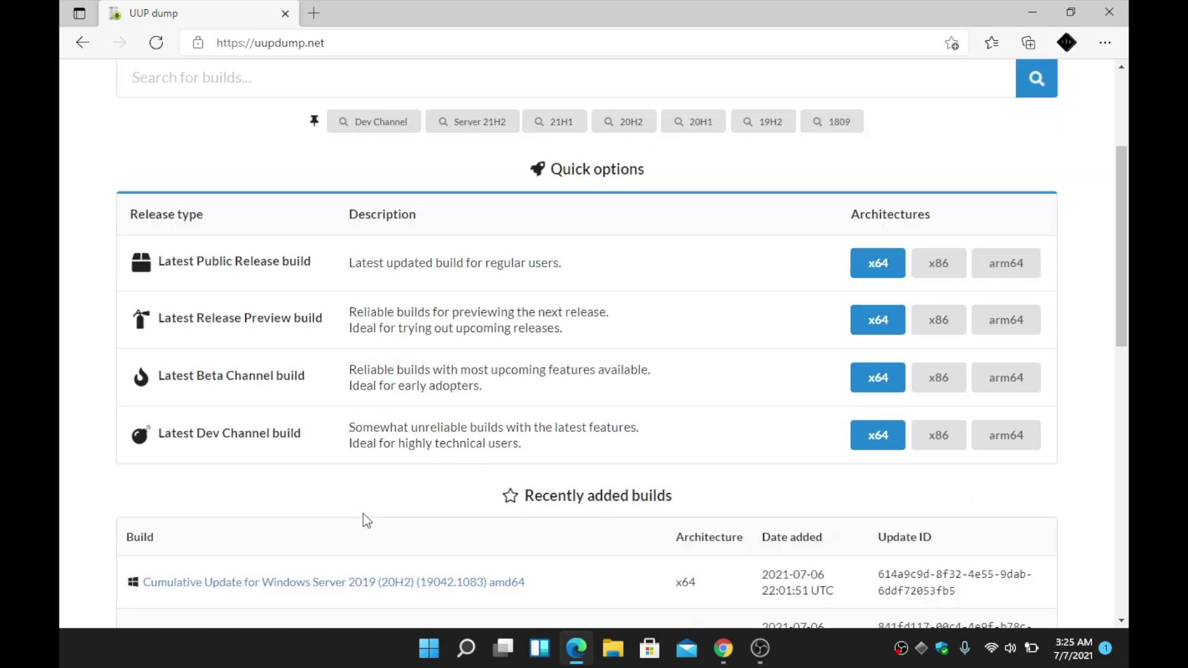
scroll(365, 519, "down", 6)
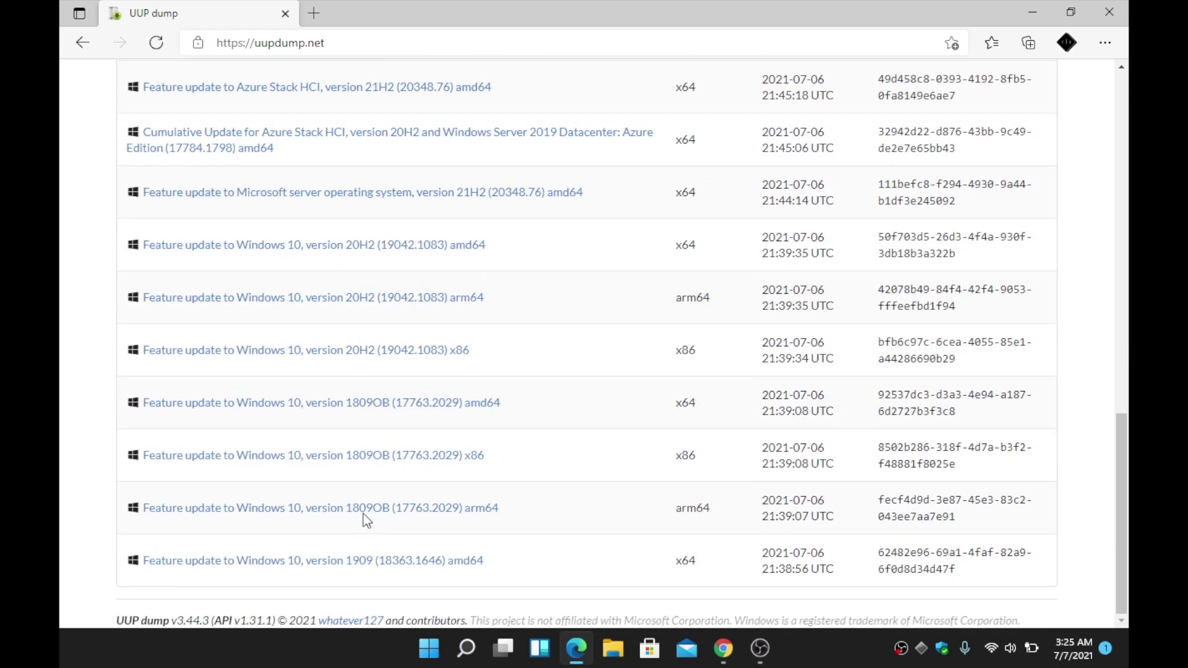
scroll(365, 522, "up", 1)
scroll(365, 522, "up", 12)
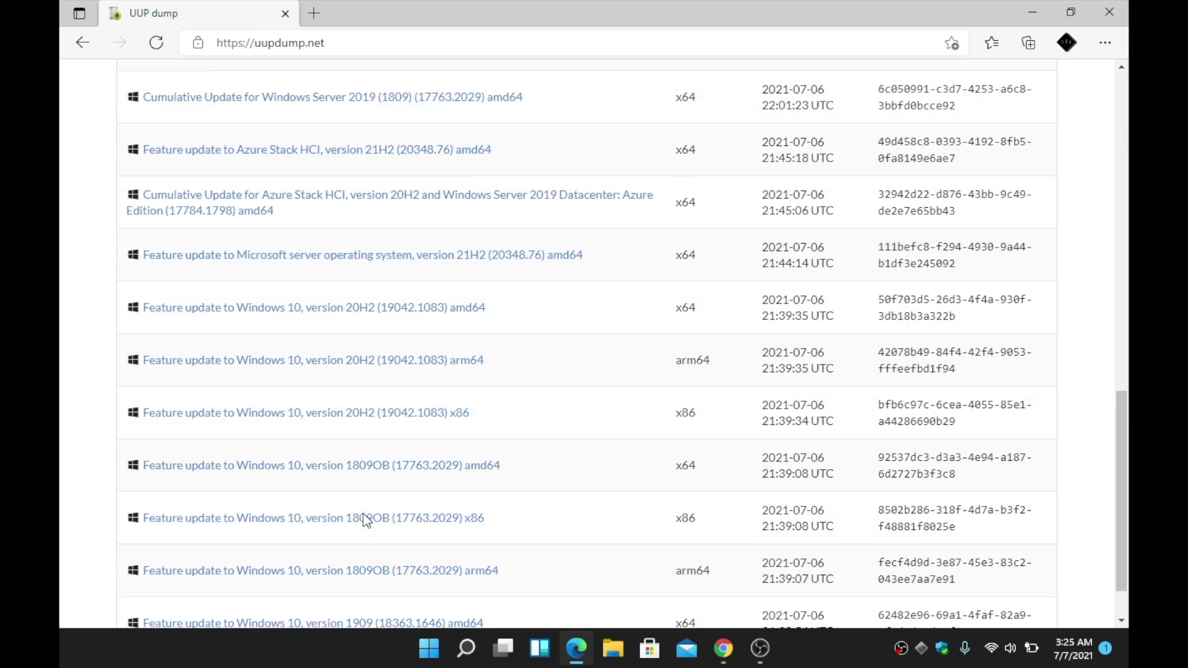
scroll(442, 519, "down", 3)
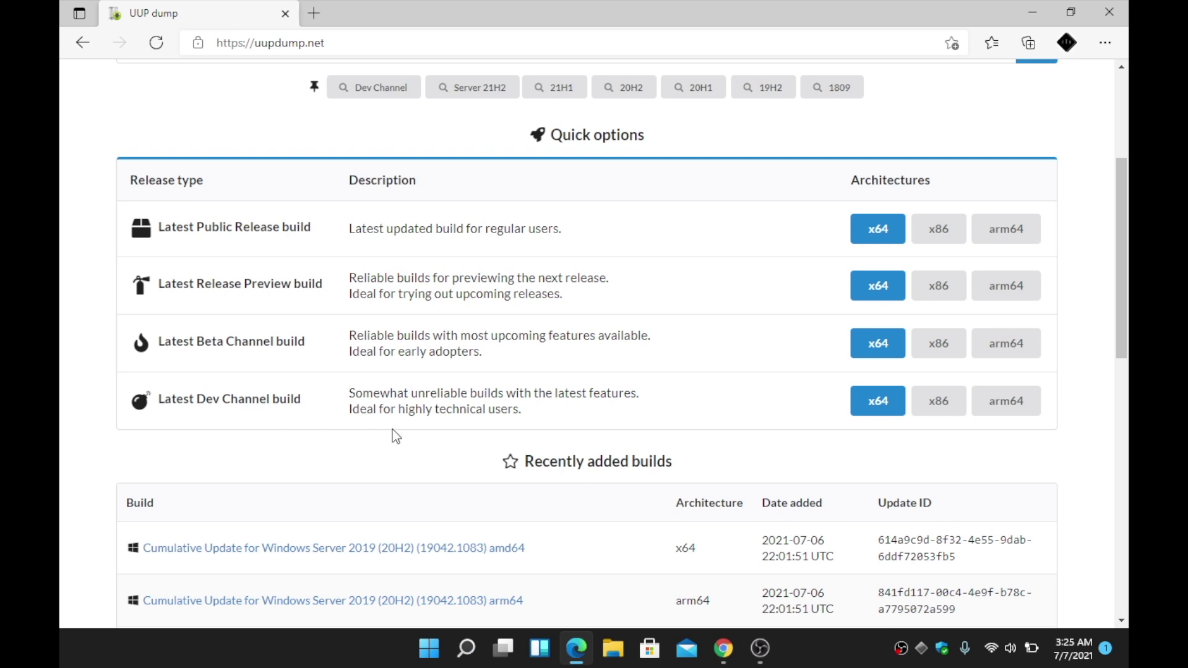
scroll(392, 431, "up", 1)
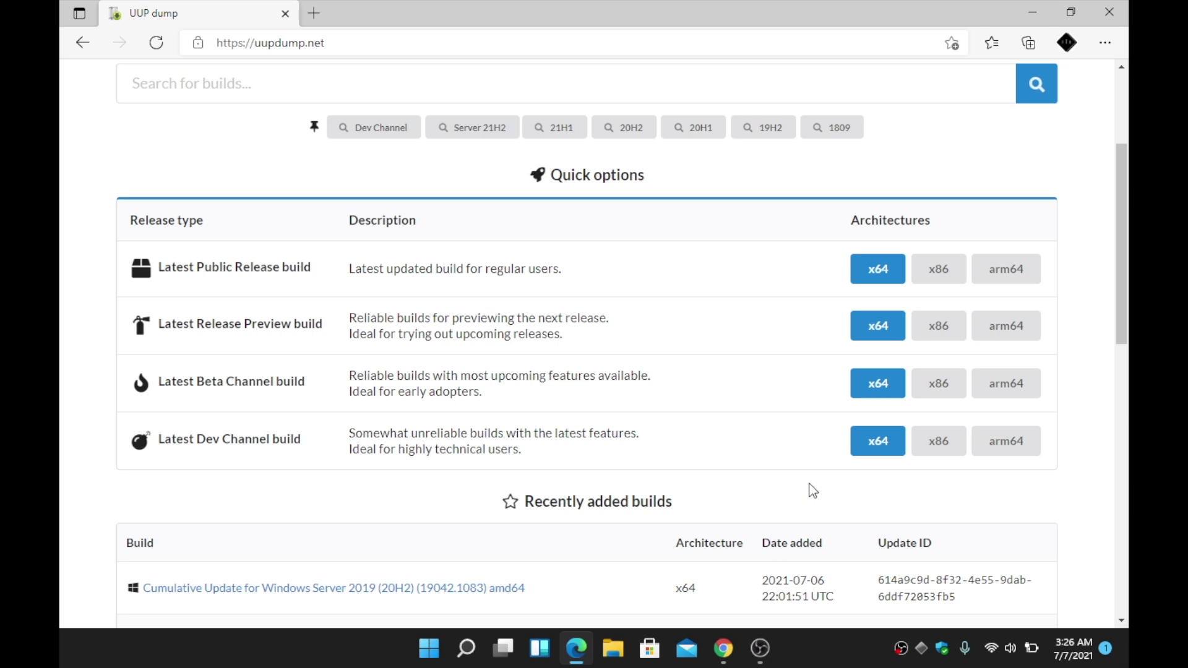
Choose the latest Dev Channel x64 build, Cumulative Update for Windows 11 (10.0.22000.51)
left_click(881, 446)
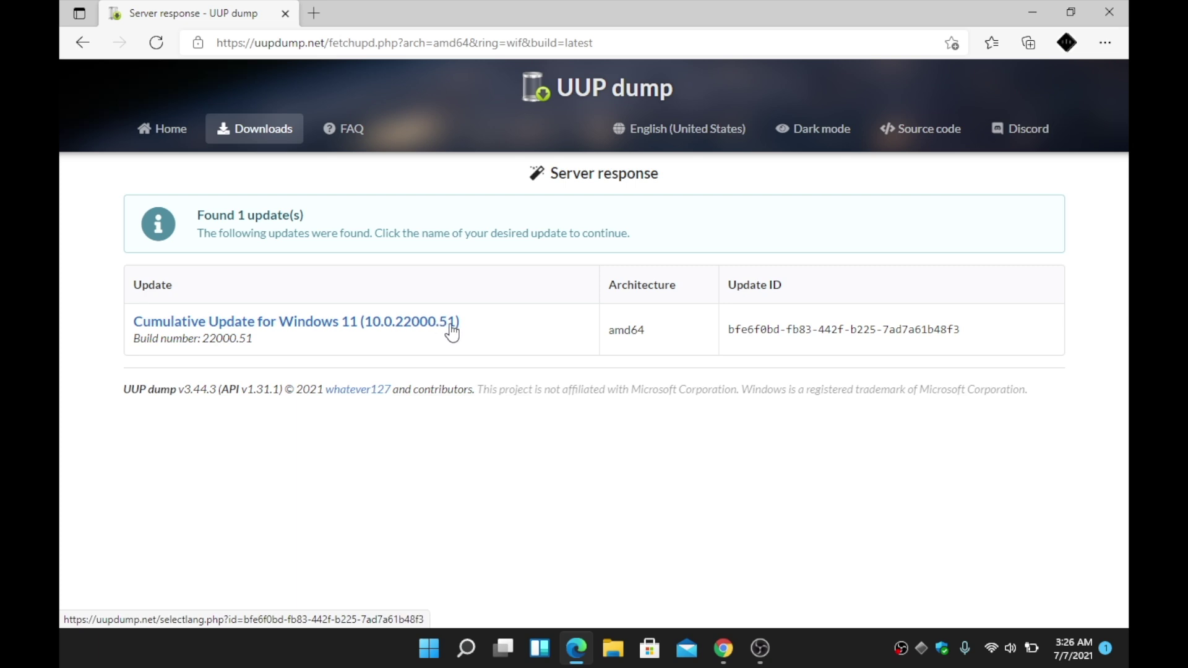
left_click(396, 322)
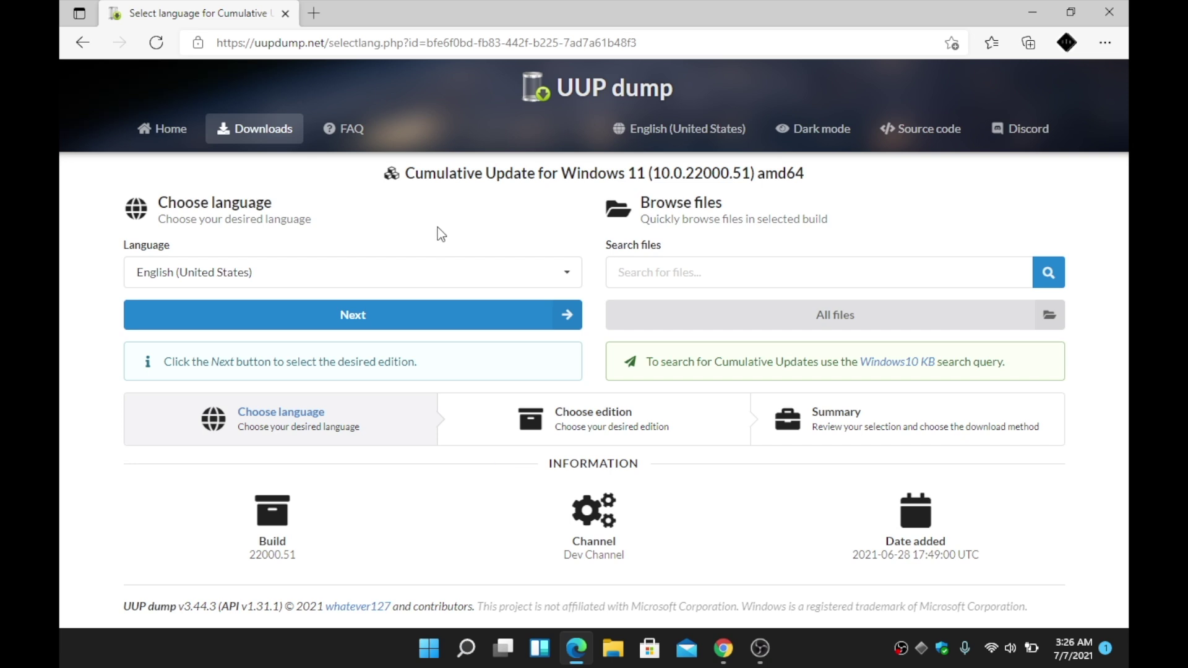
Leave English (United States) selected in the Language list and continue to editions
left_click(502, 271)
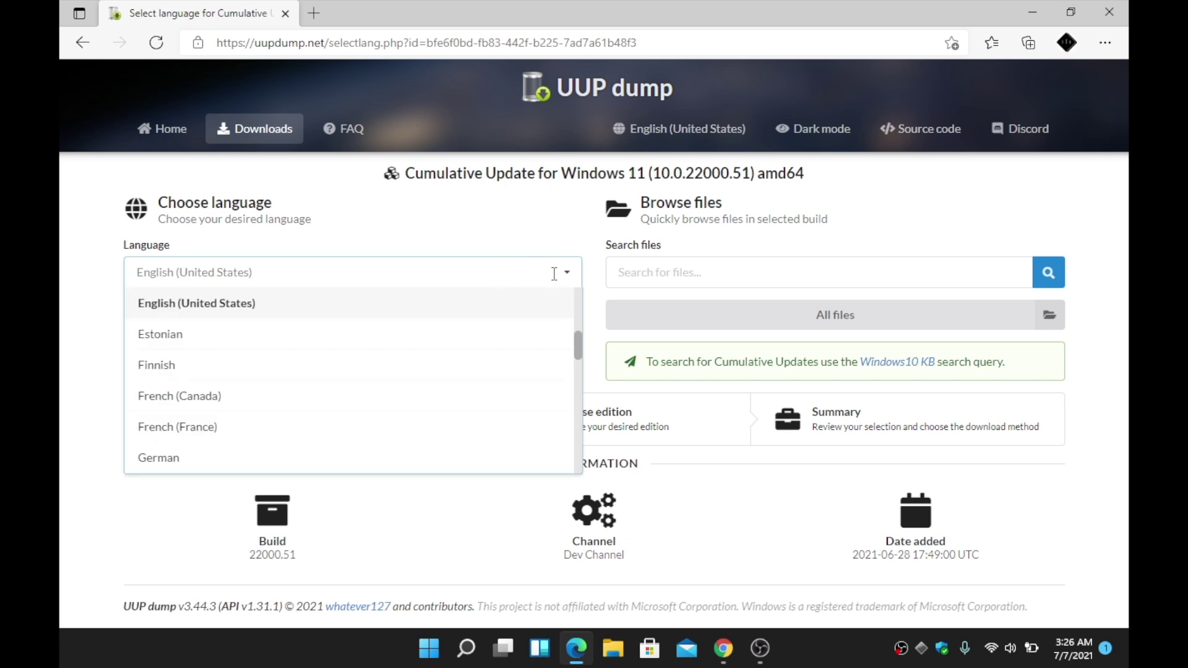
left_click(404, 311)
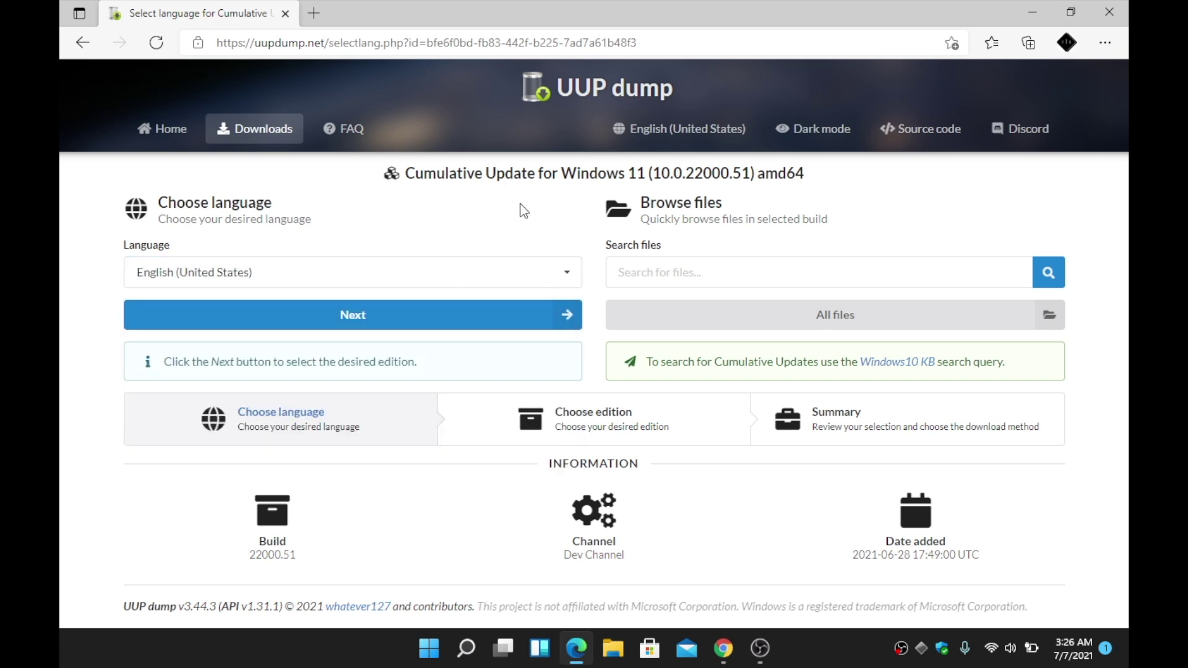
left_click(424, 320)
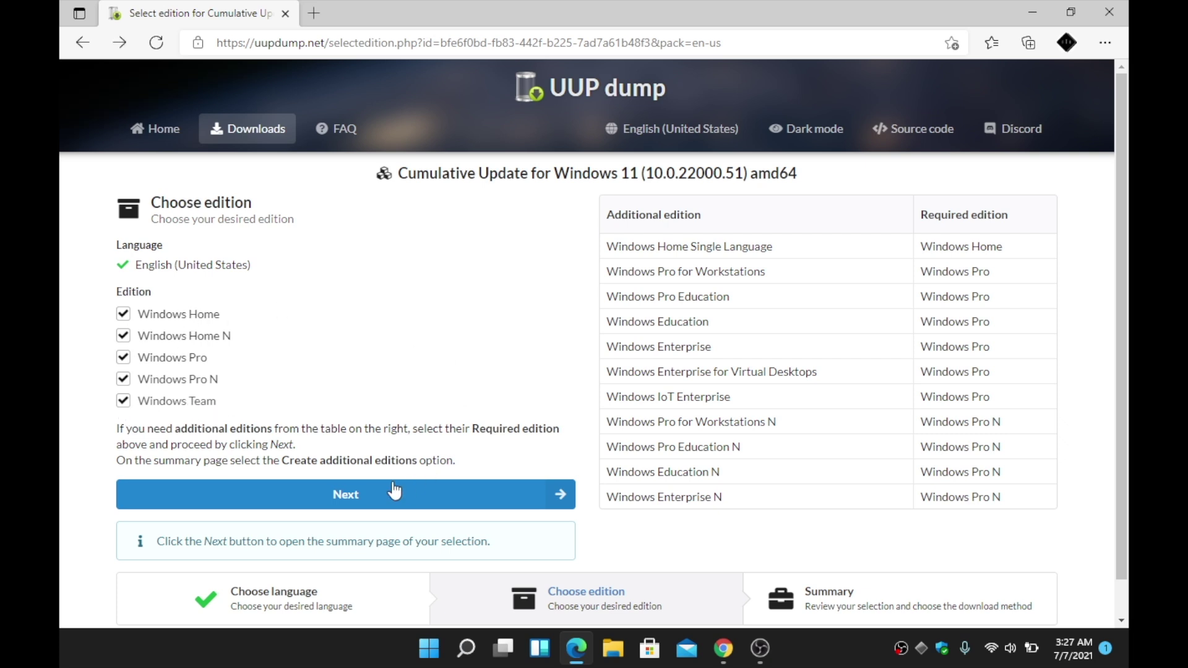
Deselect Home N, Pro N and Team, leaving Home and Pro, and create the ISO conversion package
left_click(372, 494)
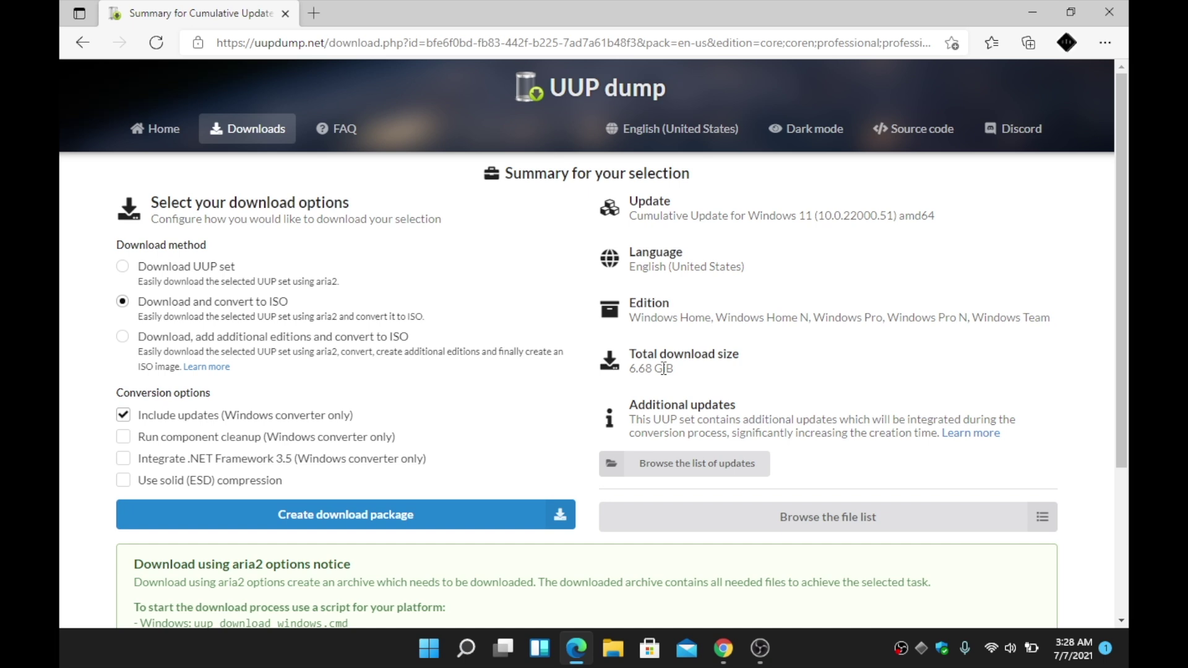
left_click(81, 41)
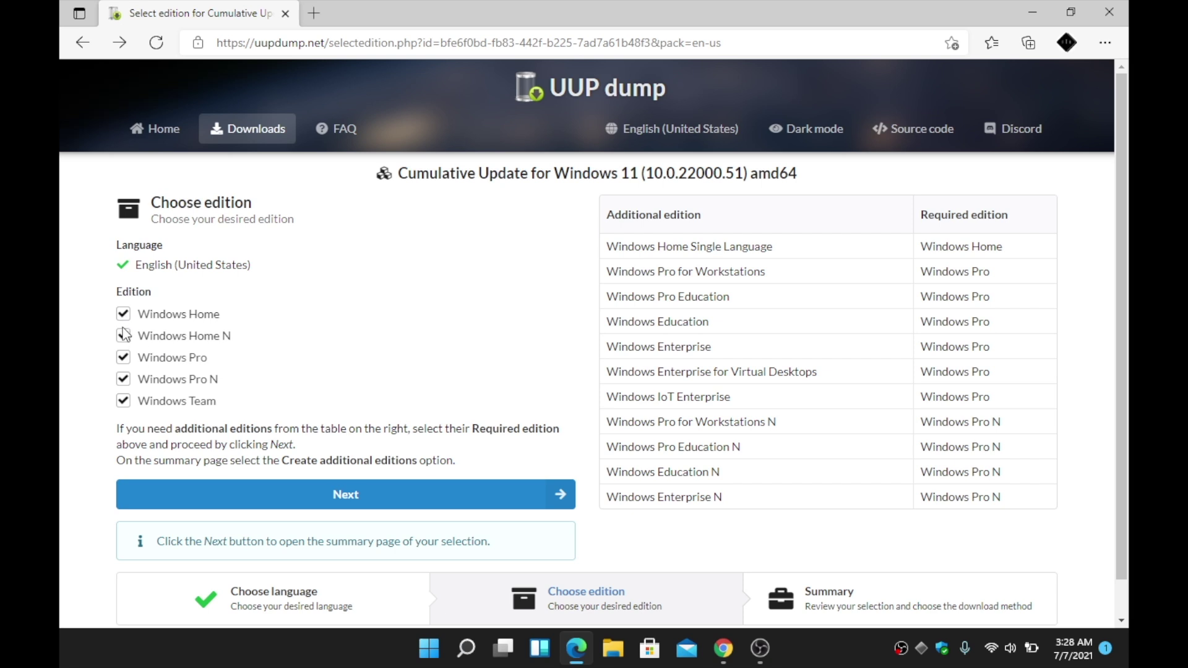
left_click(123, 336)
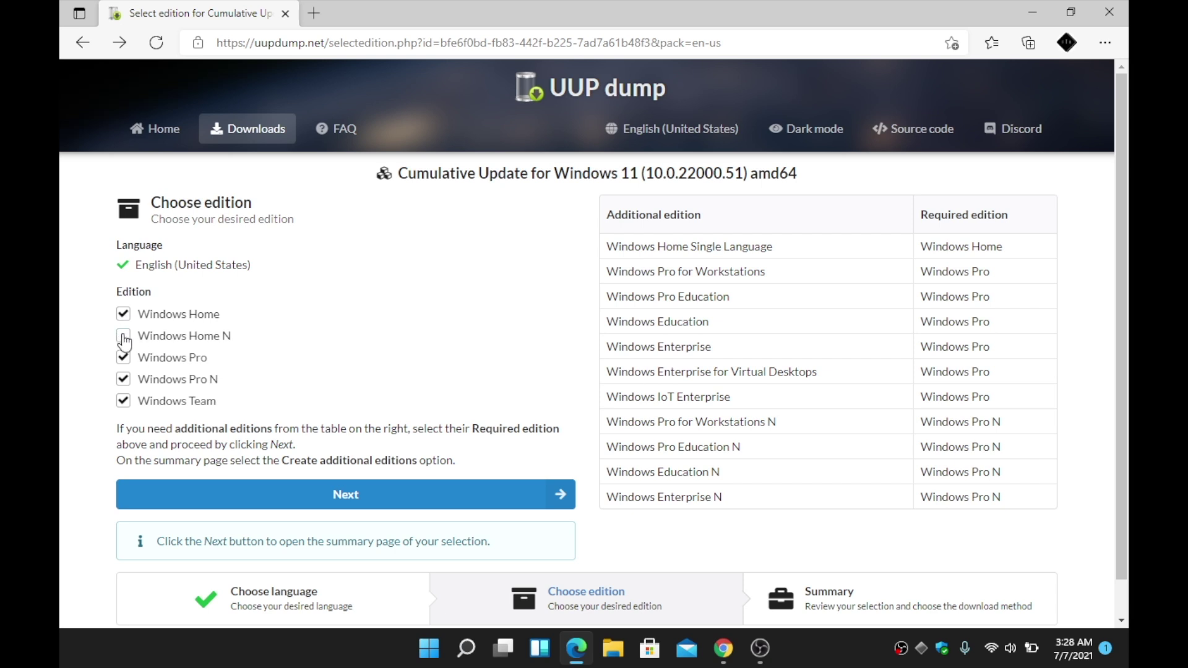
left_click(124, 379)
left_click(123, 401)
left_click(344, 495)
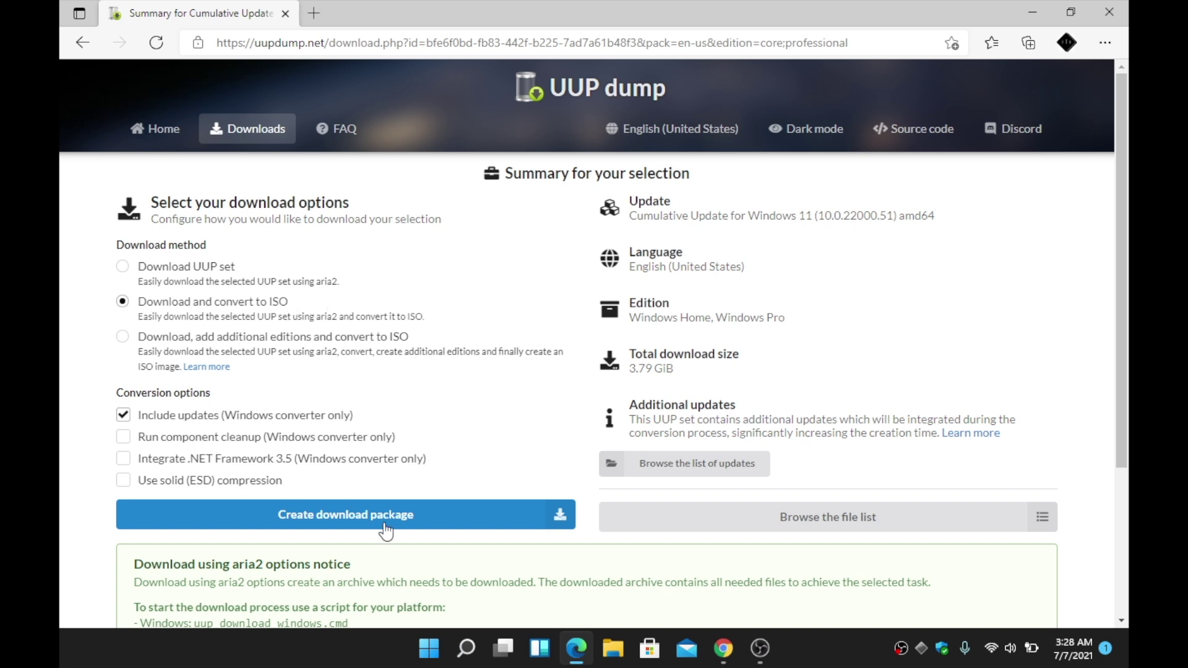
left_click(326, 521)
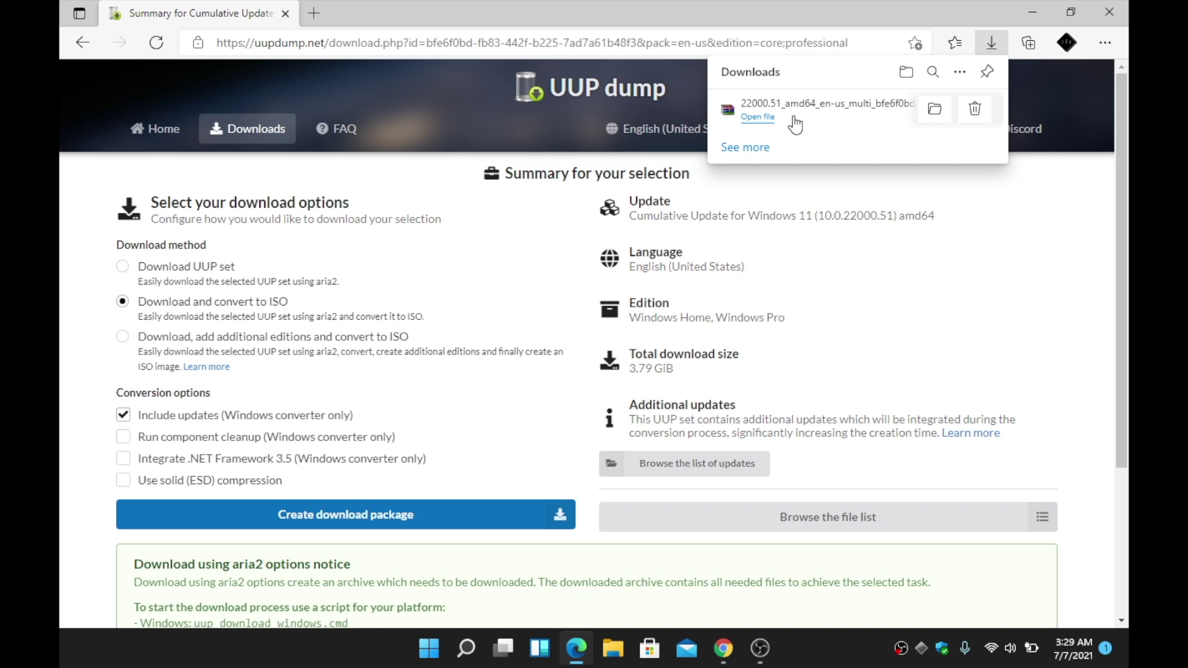
Close Edge's Downloads flyout and minimize the browser to show the desktop
left_click(1036, 263)
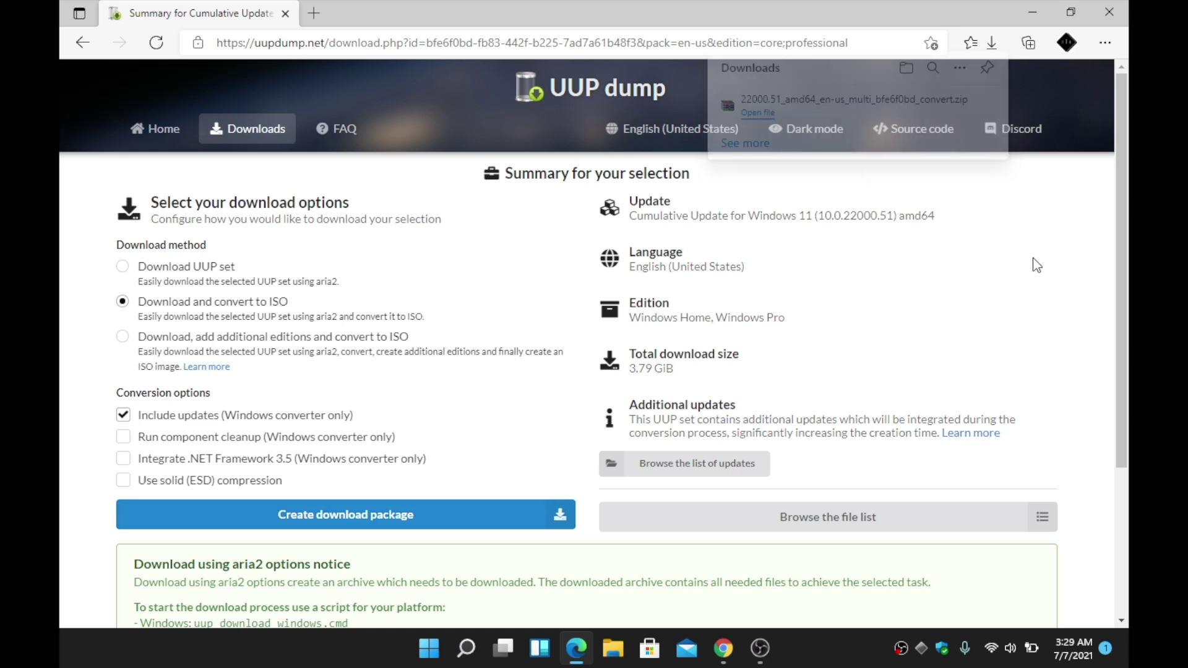
left_click(1033, 10)
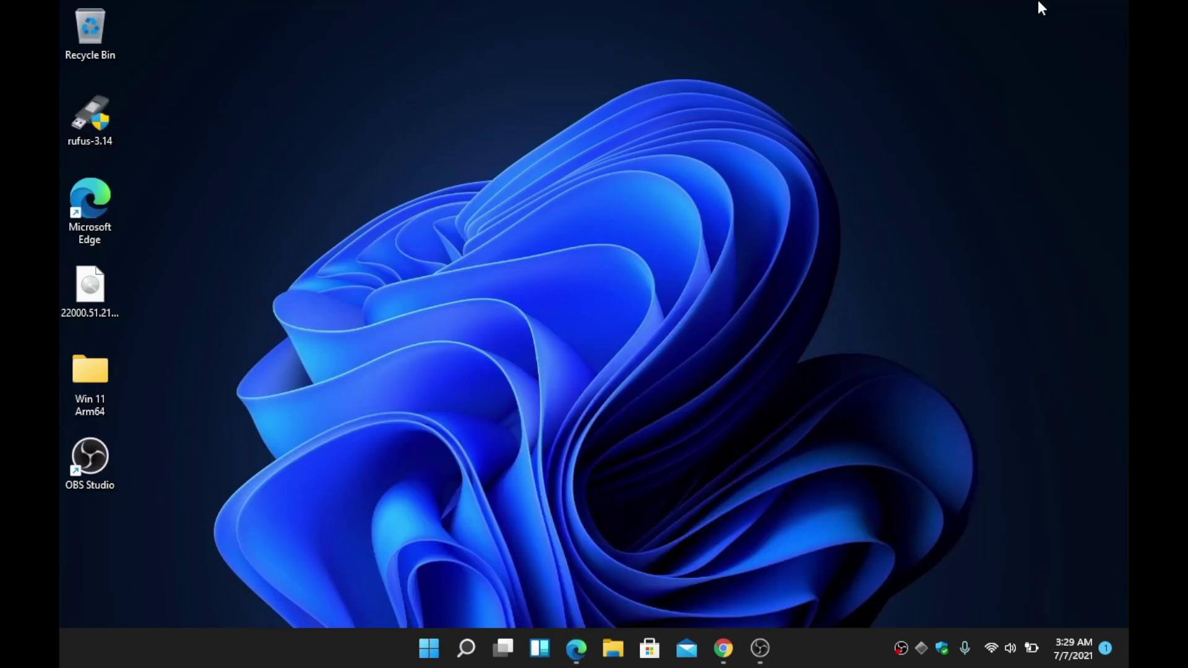
Show the Downloads folder in File Explorer, with the 22000.51_amd64_en-us_multi_bfe6f0bd_convert package
left_click(613, 648)
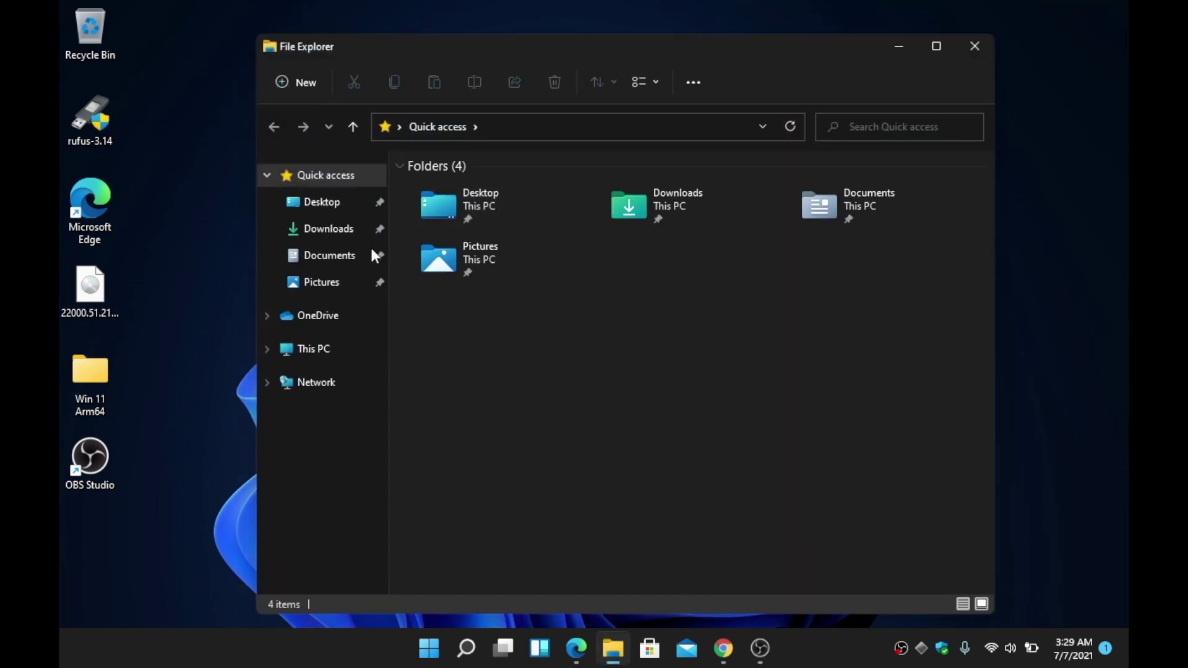
left_click(328, 229)
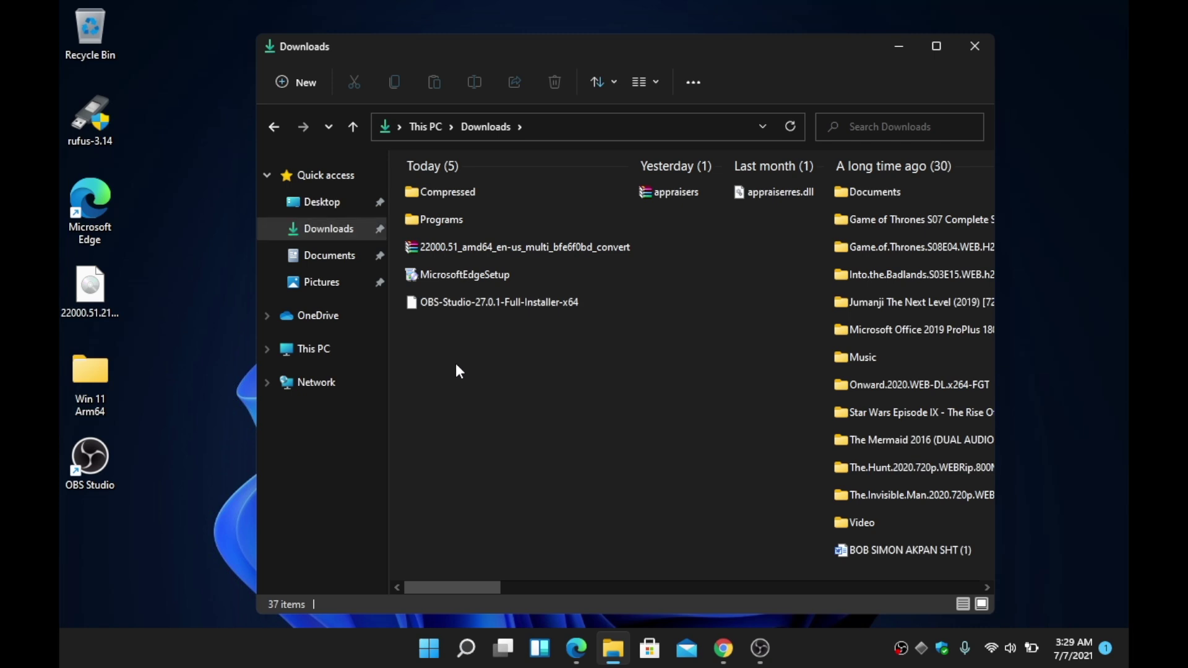
Extract All the 22000.51 zip into its default convert folder in Downloads
left_click(470, 246)
right_click(473, 250)
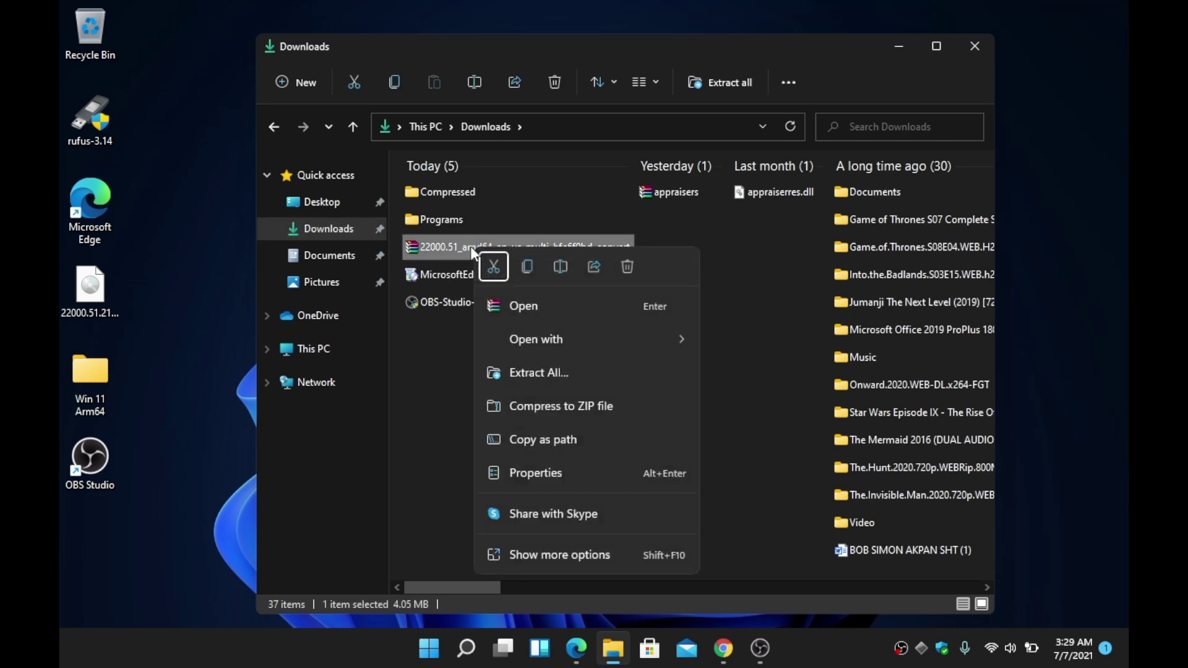
left_click(534, 377)
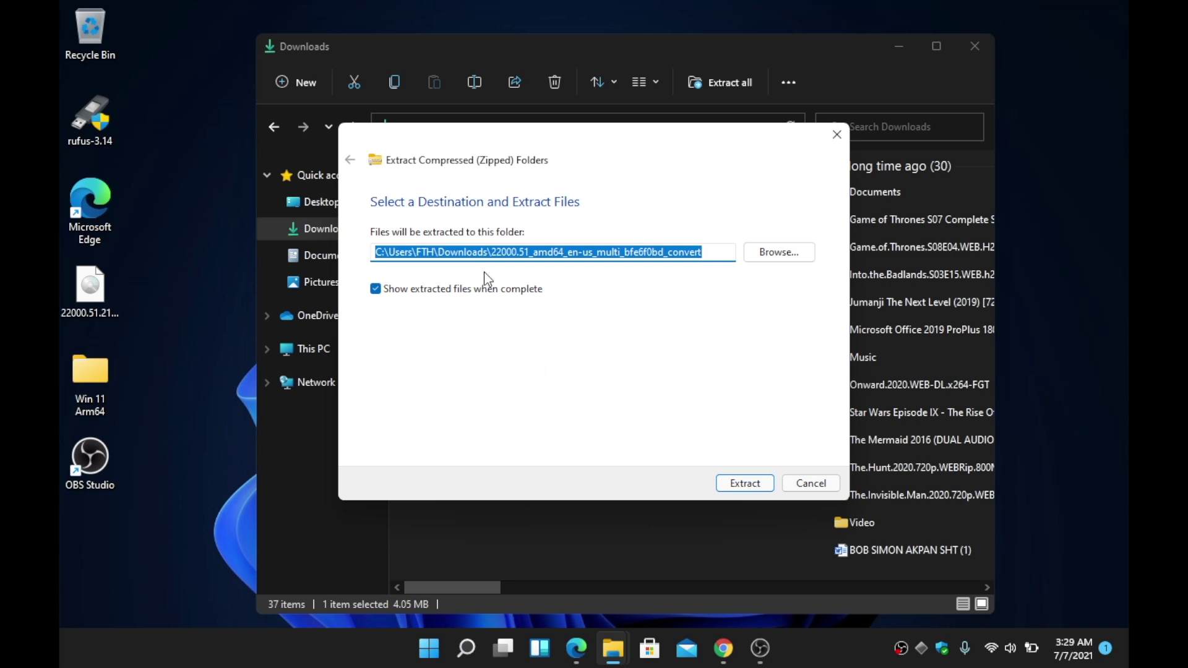
left_click(738, 485)
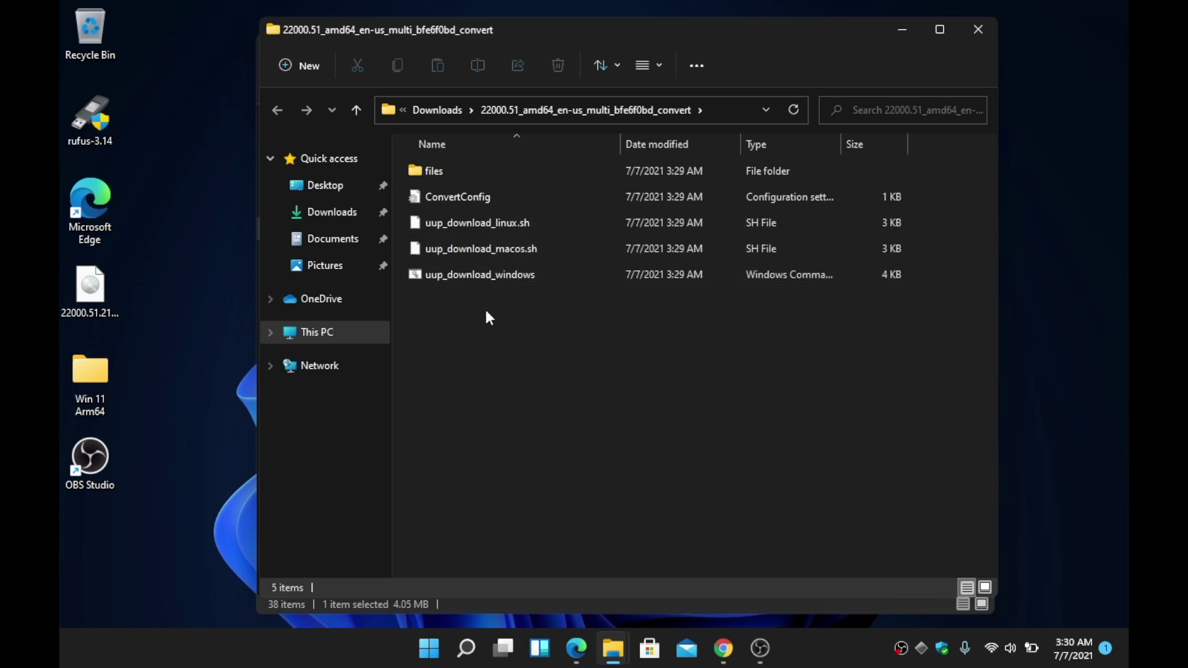
Run uup_download_windows and let it download and build the 22000.1 X64 EN-US ISO
double_click(473, 276)
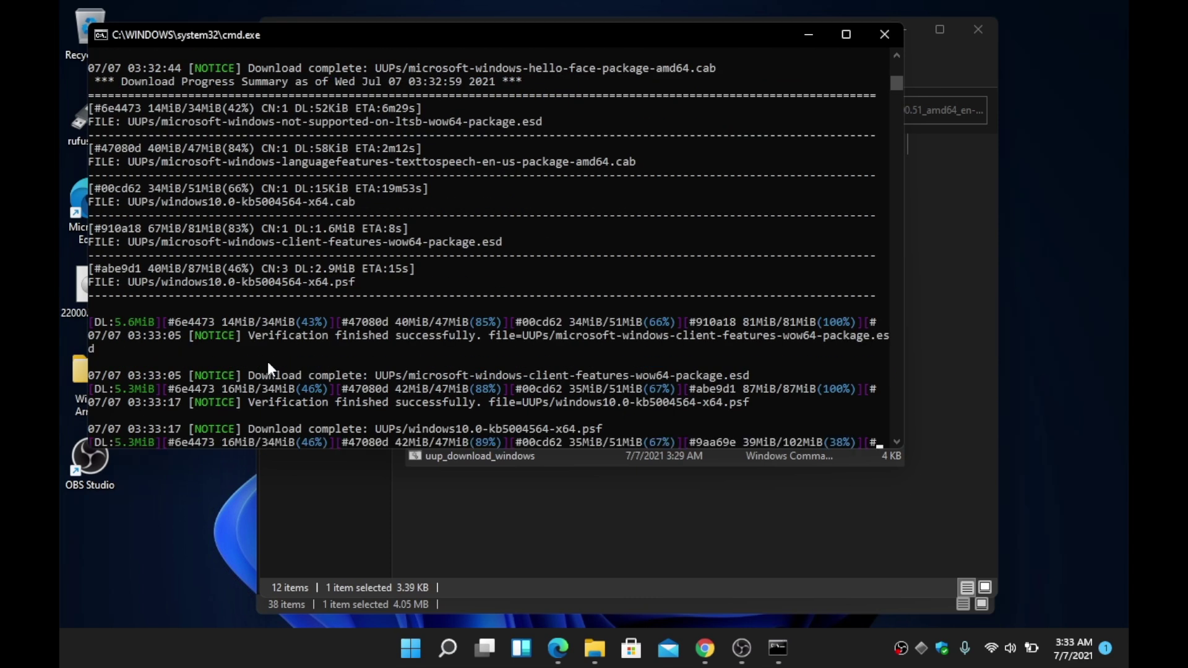
left_click(584, 395)
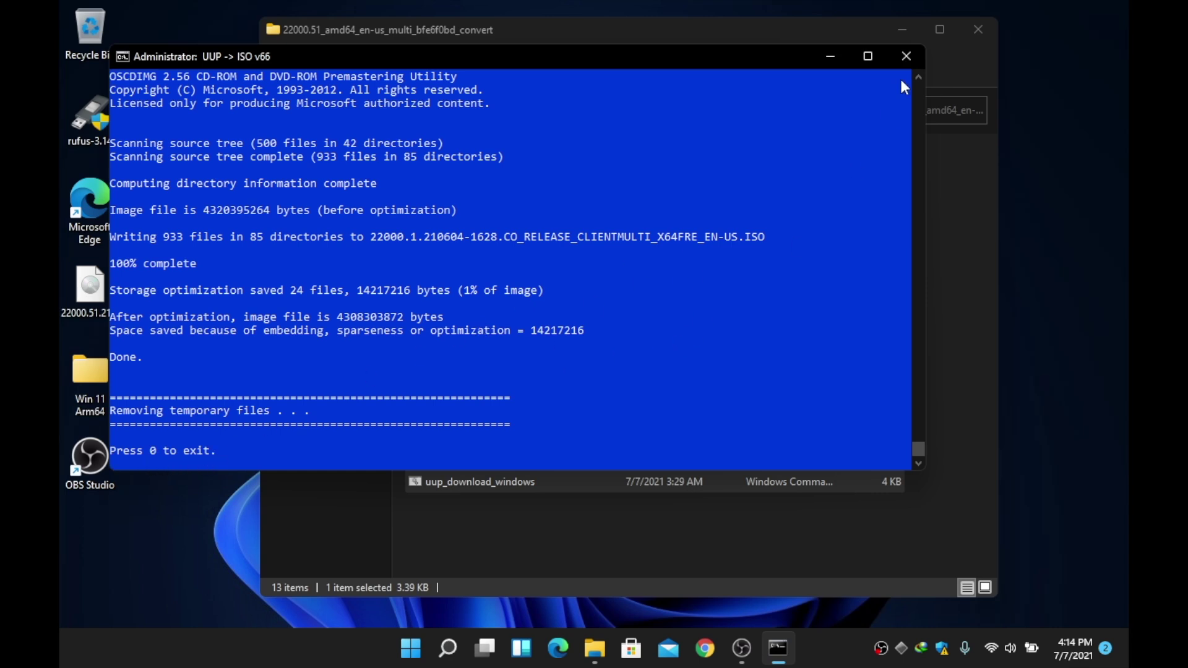
Close the console once the 22000.1 ISO conversion reports Done
left_click(902, 57)
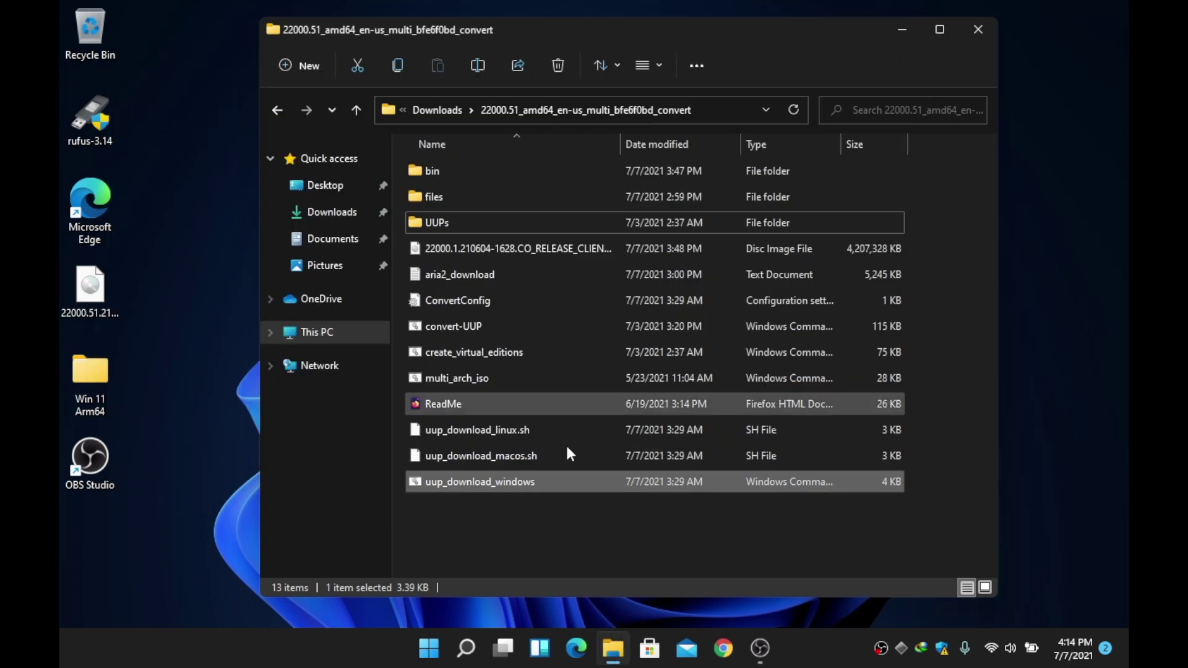
Select the 22000.1 disc image in the convert folder and confirm it is 4.01 GB
left_click(483, 523)
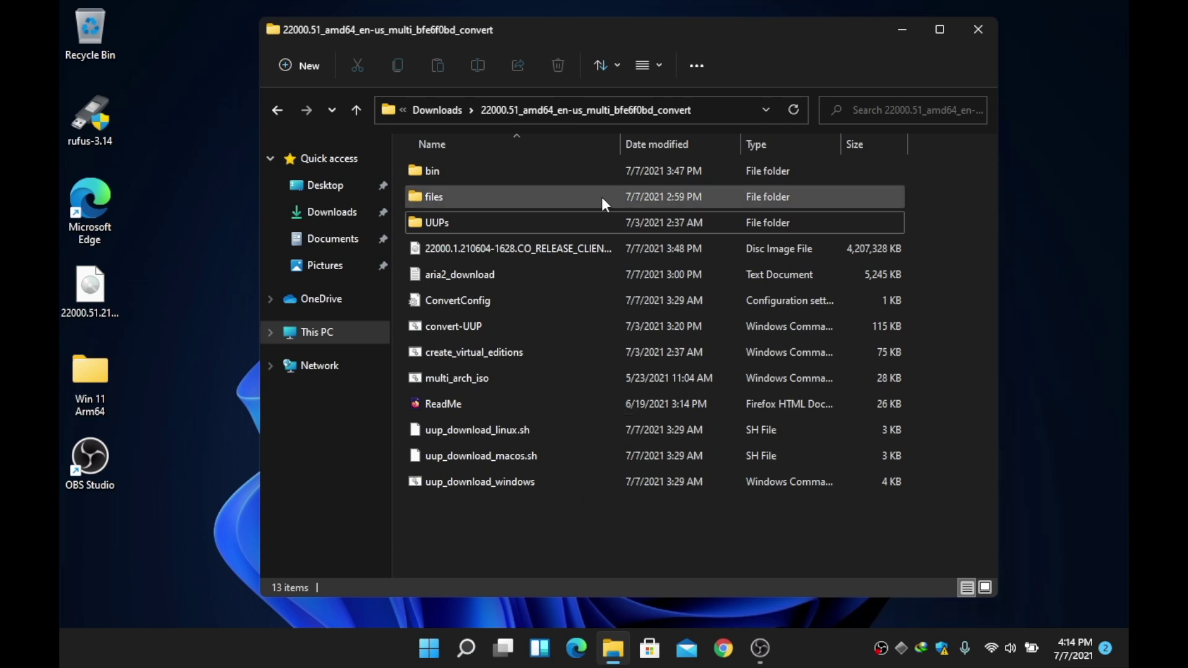
left_click(513, 251)
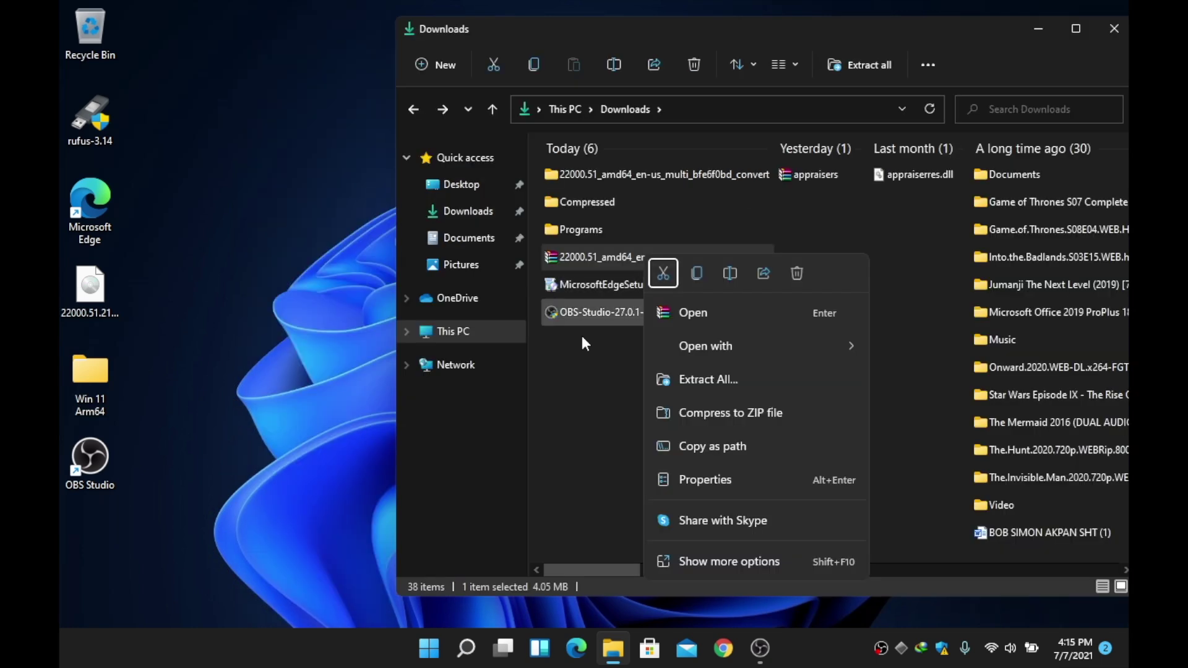
left_click(564, 391)
Copy the 22000.51 archive from Downloads
left_click(565, 391)
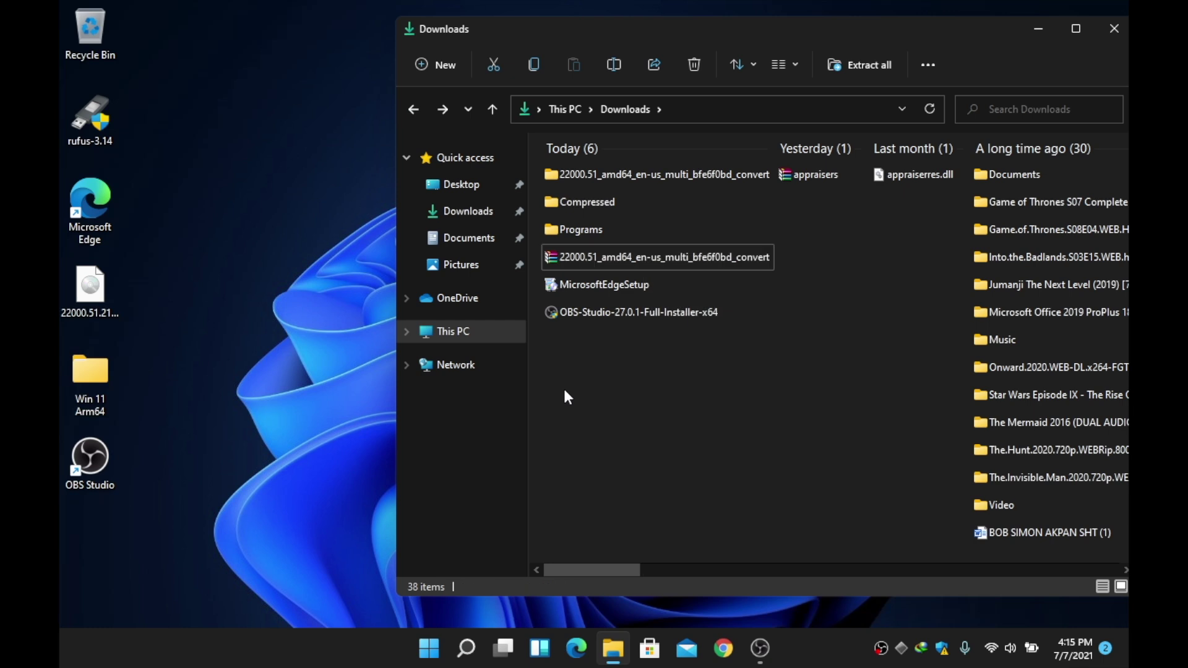
right_click(610, 261)
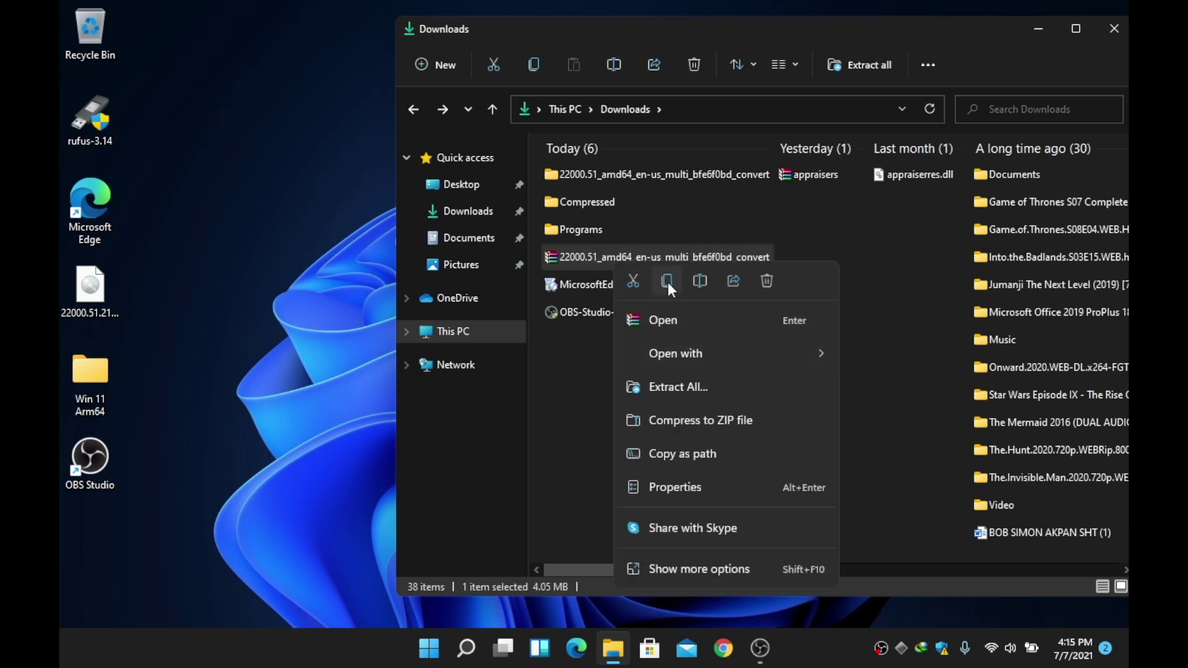
left_click(662, 280)
Create a desktop folder keeping the default name New folder
left_click(214, 277)
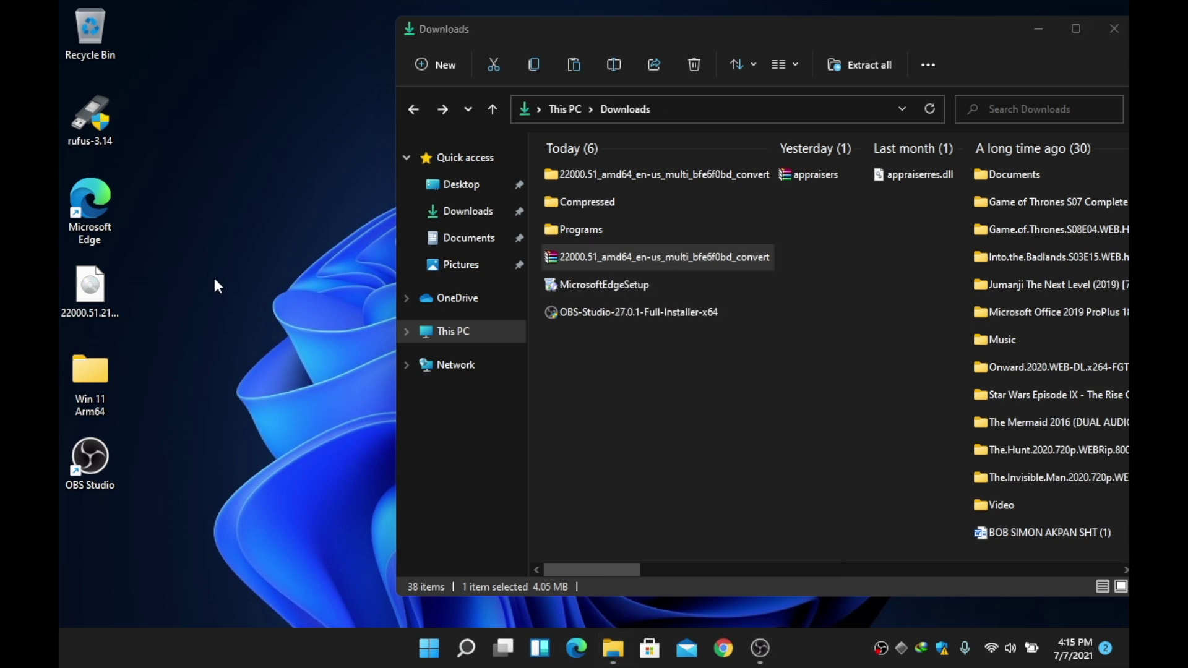
right_click(214, 279)
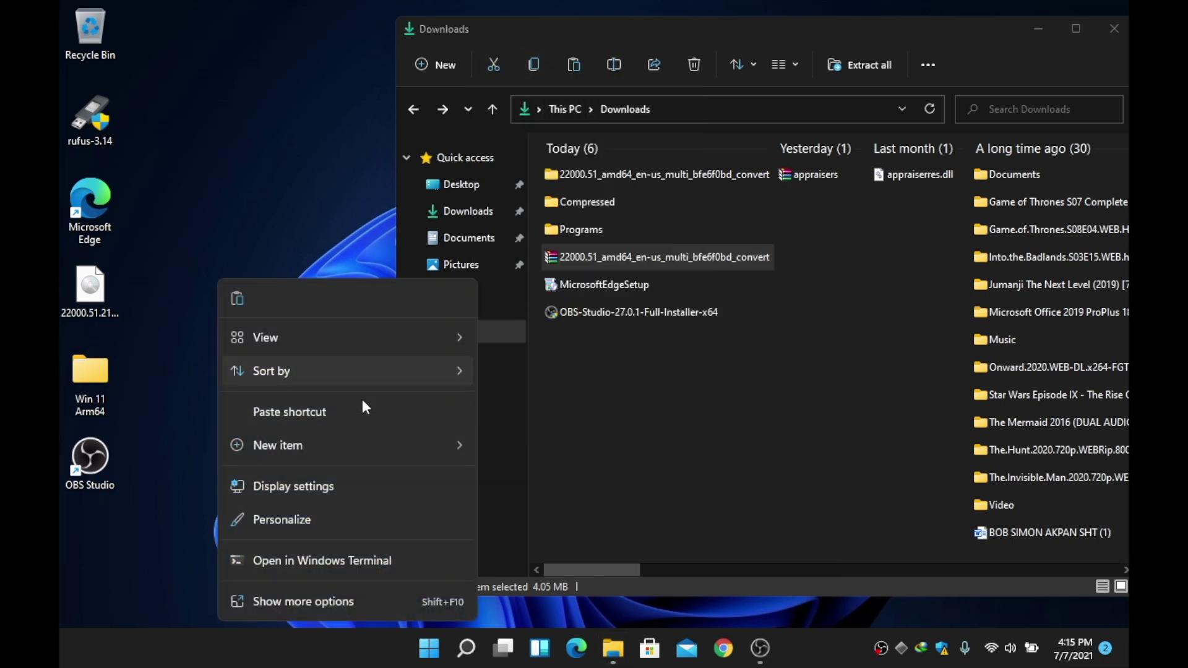
mouse_move(347, 451)
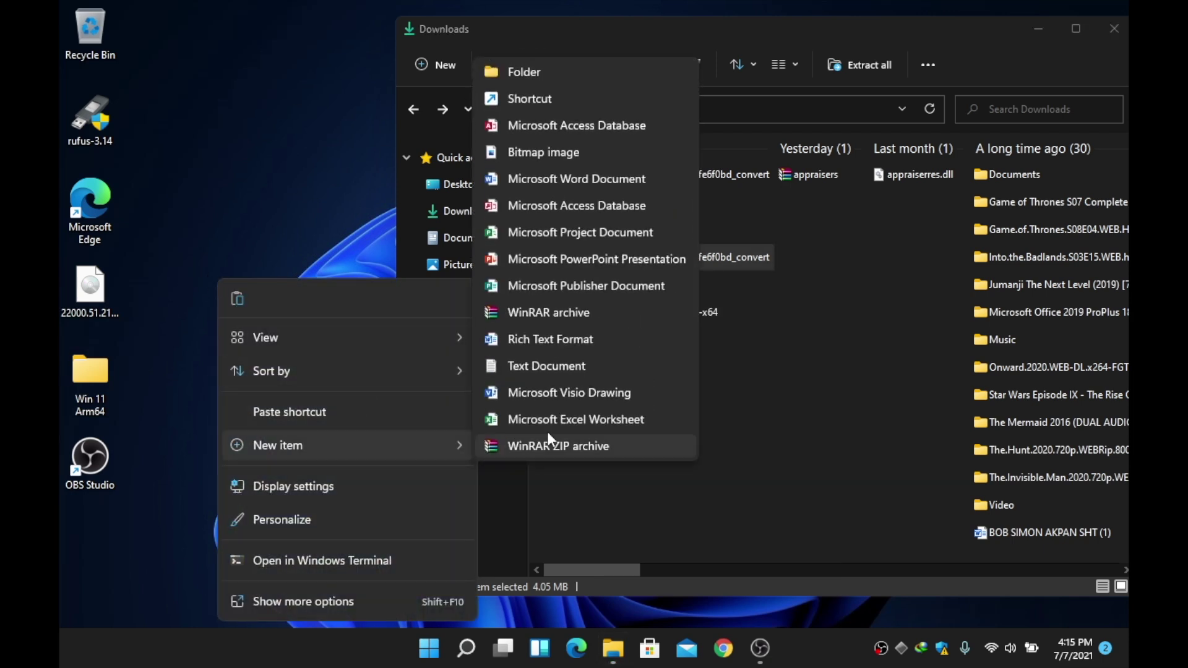
left_click(536, 72)
left_click(214, 410)
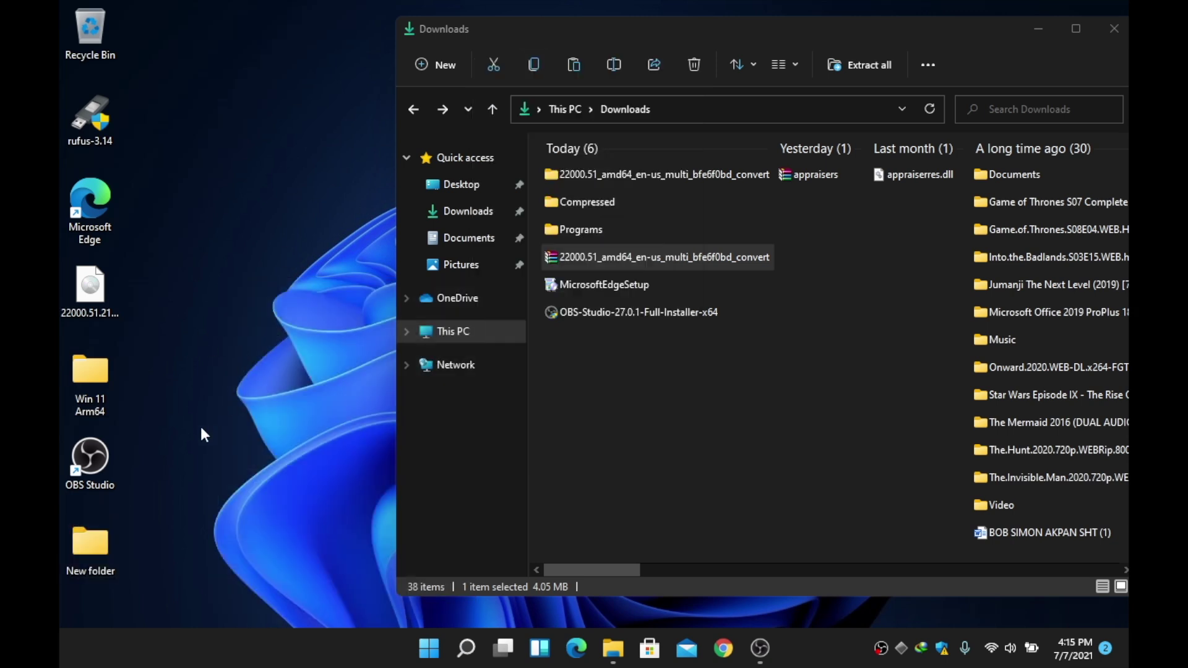
Paste the archive copy into New folder and open its Extract All settings
double_click(88, 550)
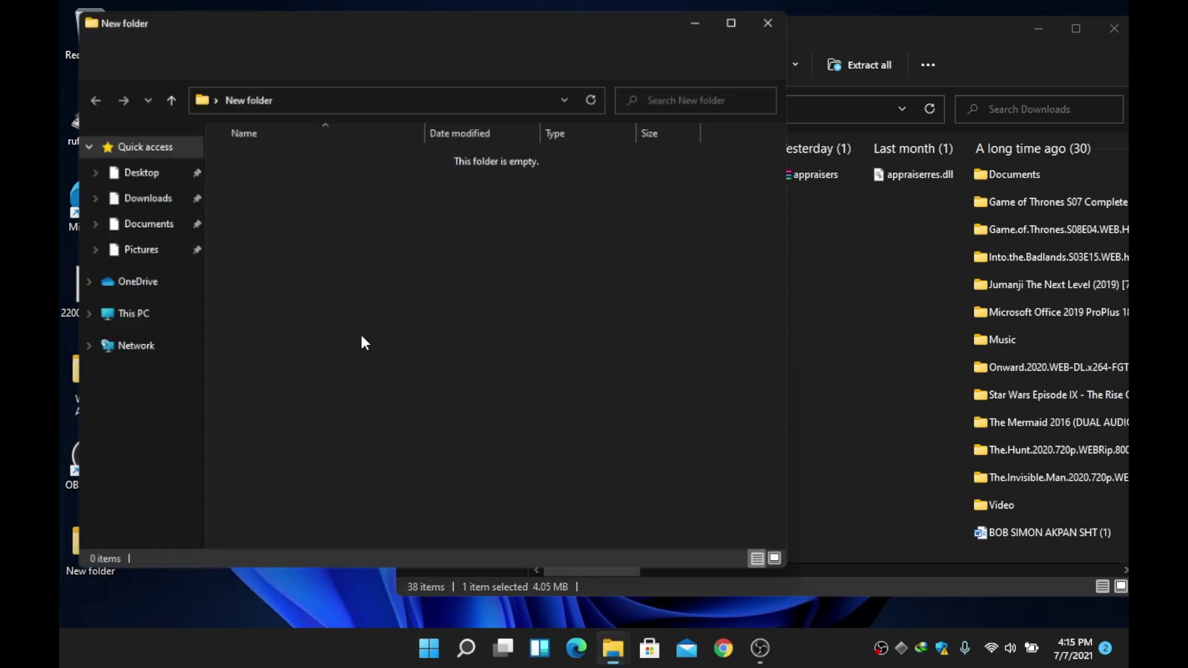
right_click(417, 286)
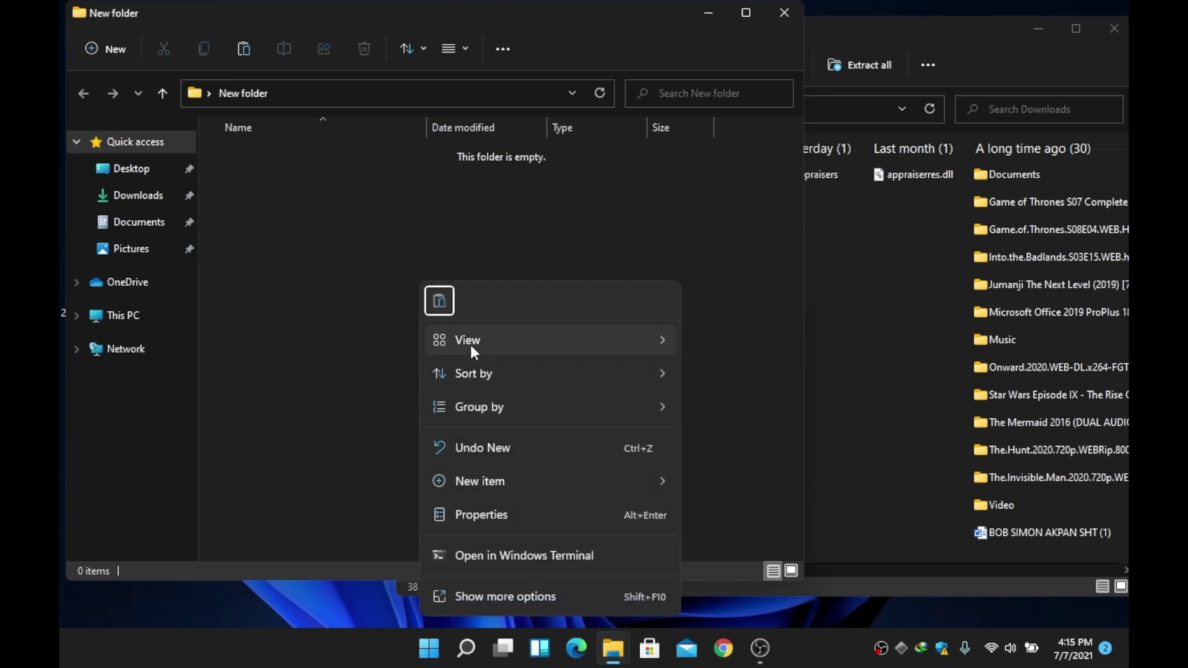
left_click(441, 302)
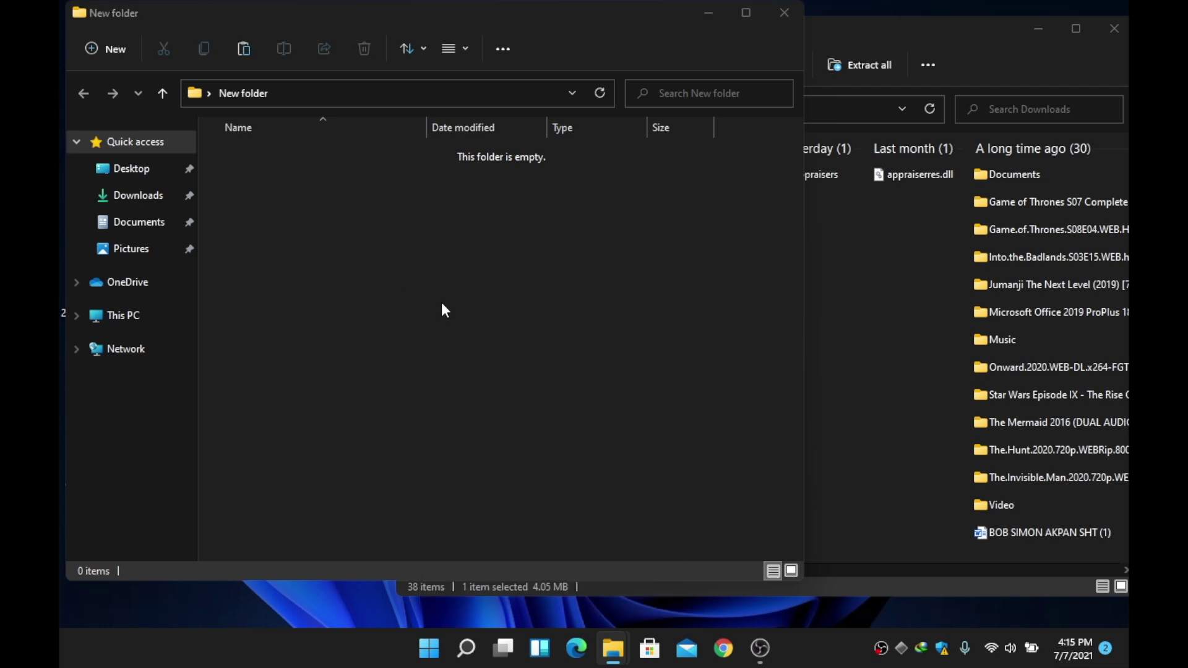
left_click(331, 285)
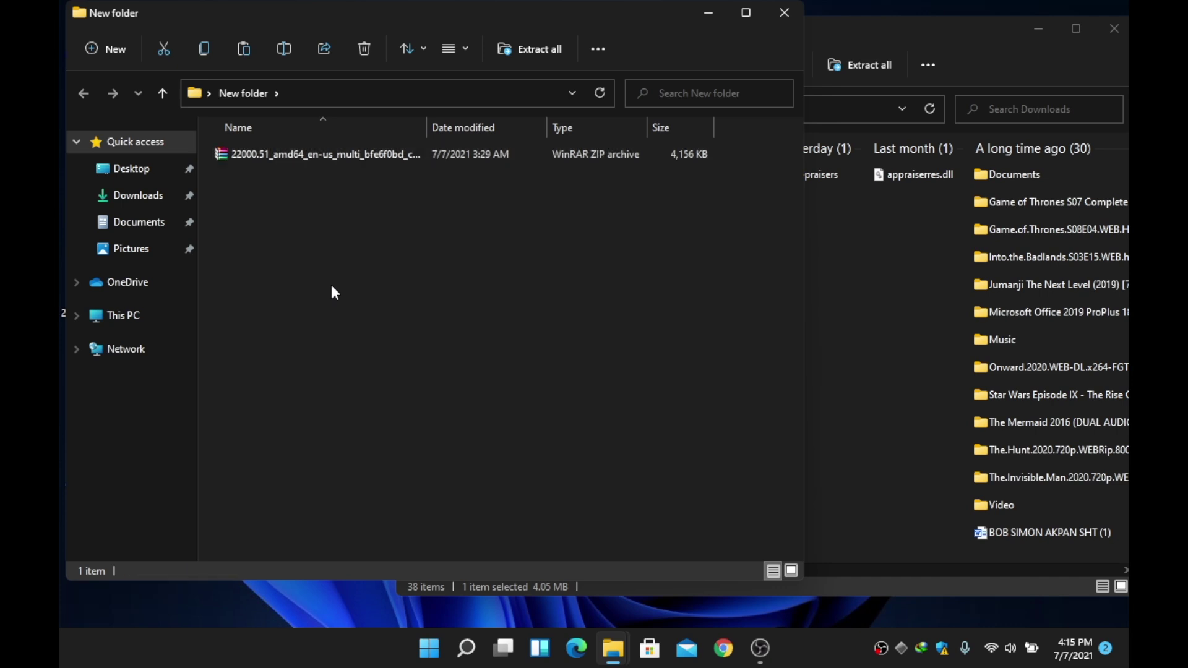
double_click(288, 153)
right_click(287, 154)
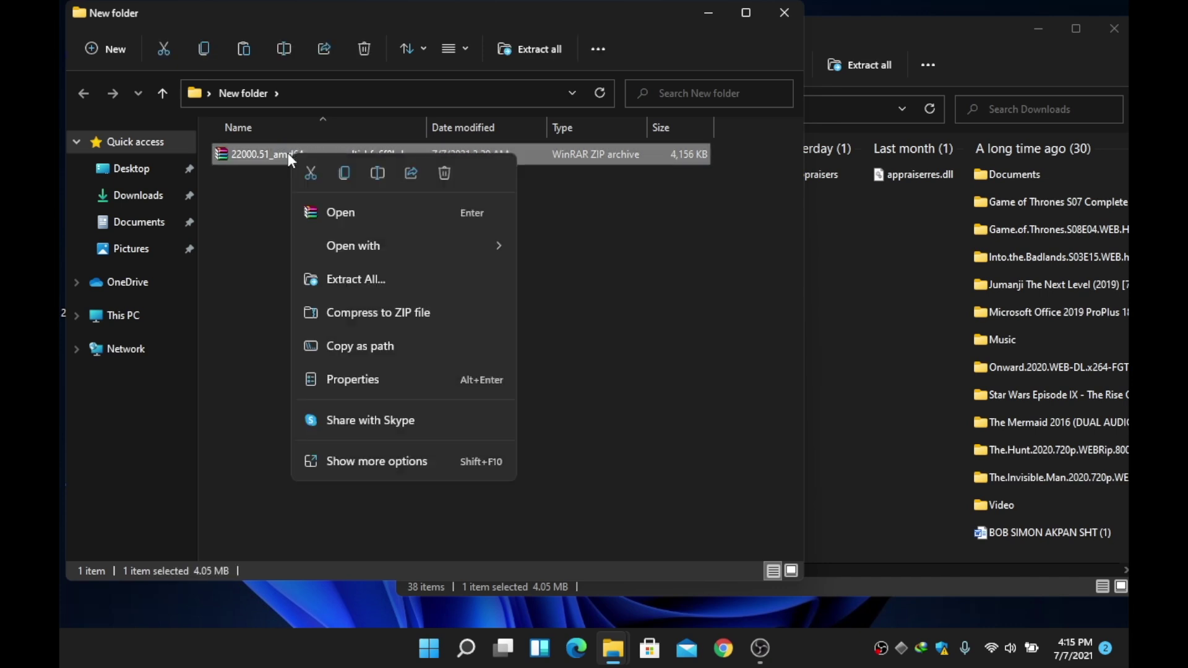
left_click(339, 281)
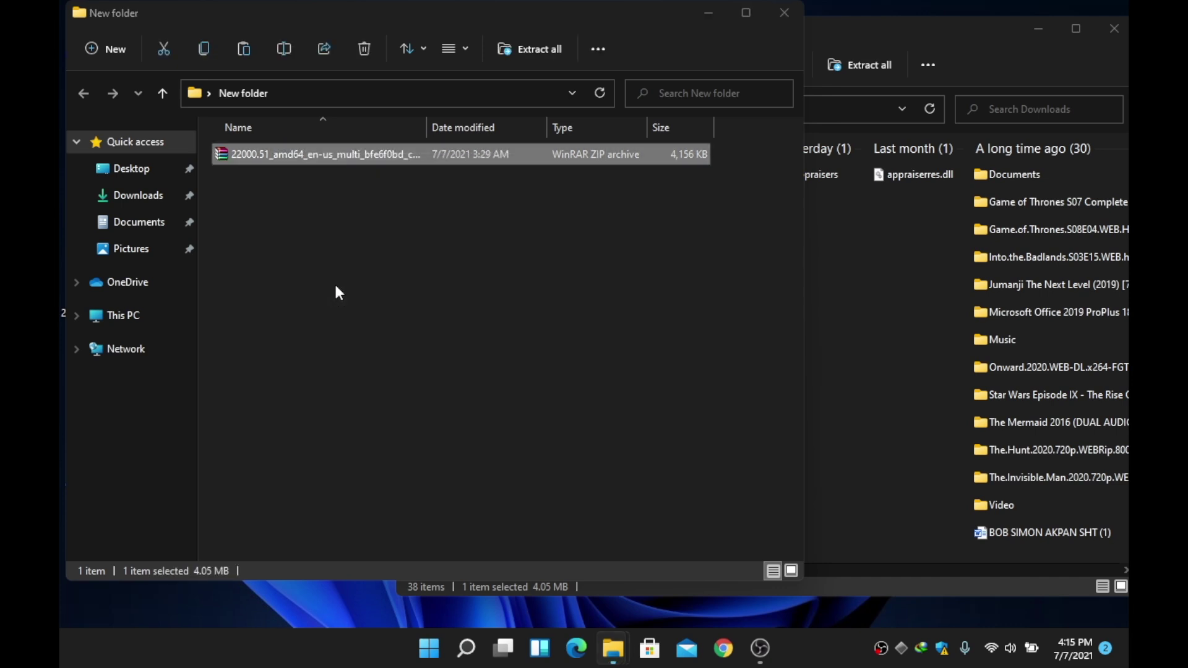
Extract the archive in New folder and run uup_download_windows, dismissing its spaces-in-path warning
left_click(737, 490)
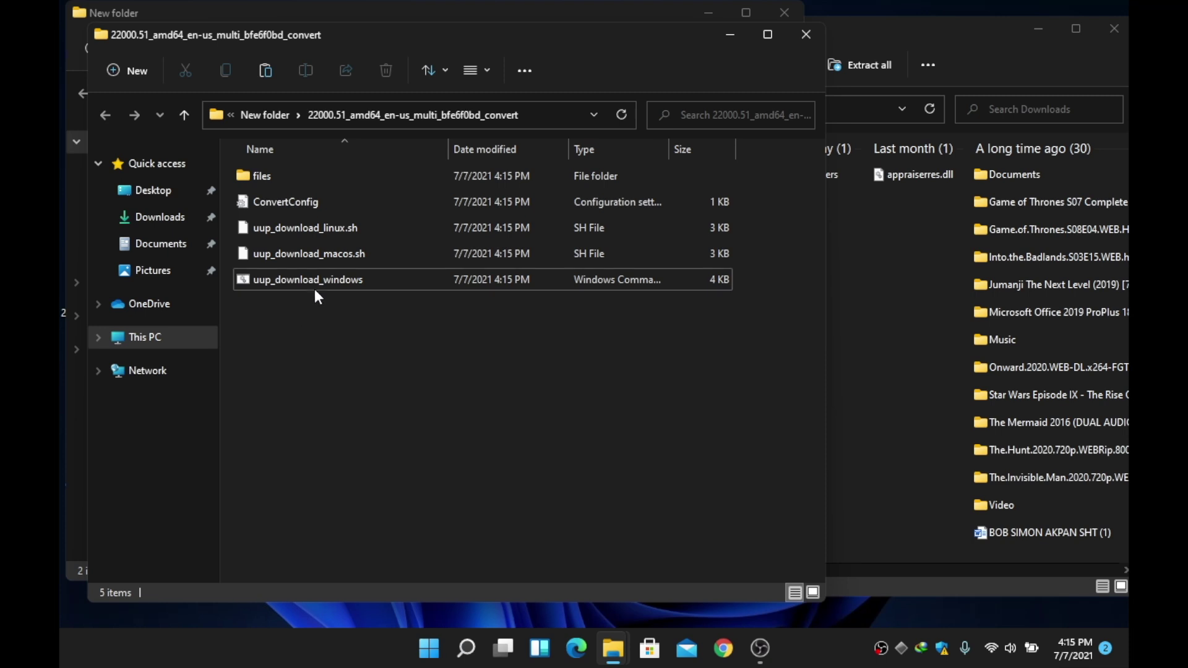
double_click(313, 286)
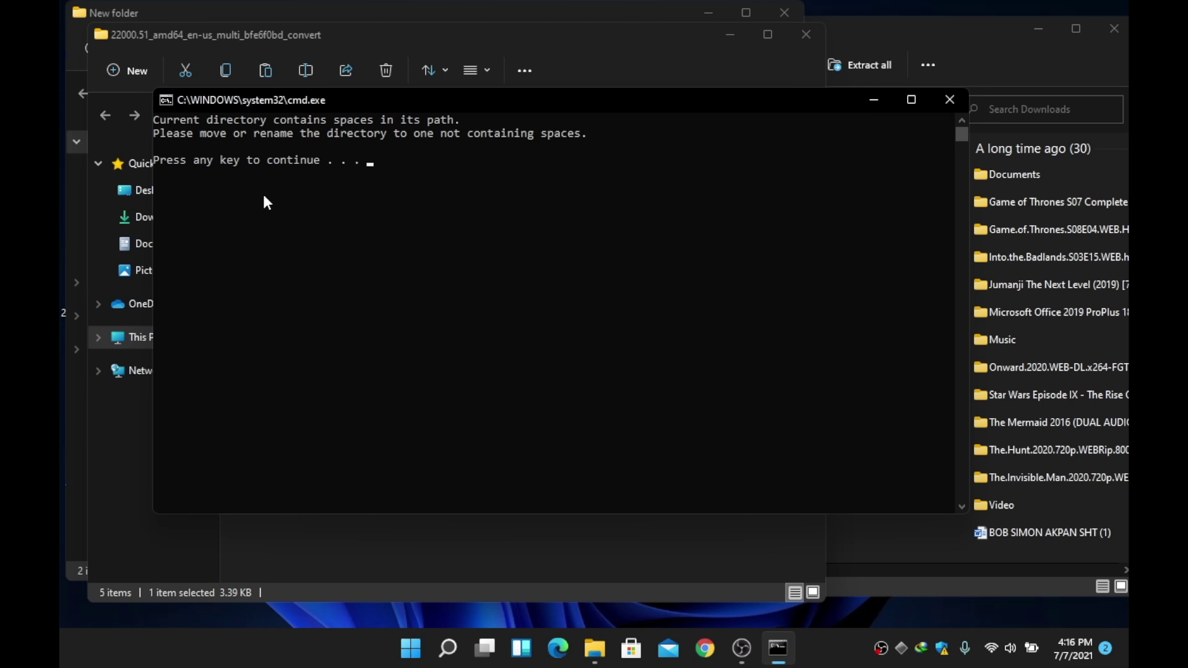
key("Return")
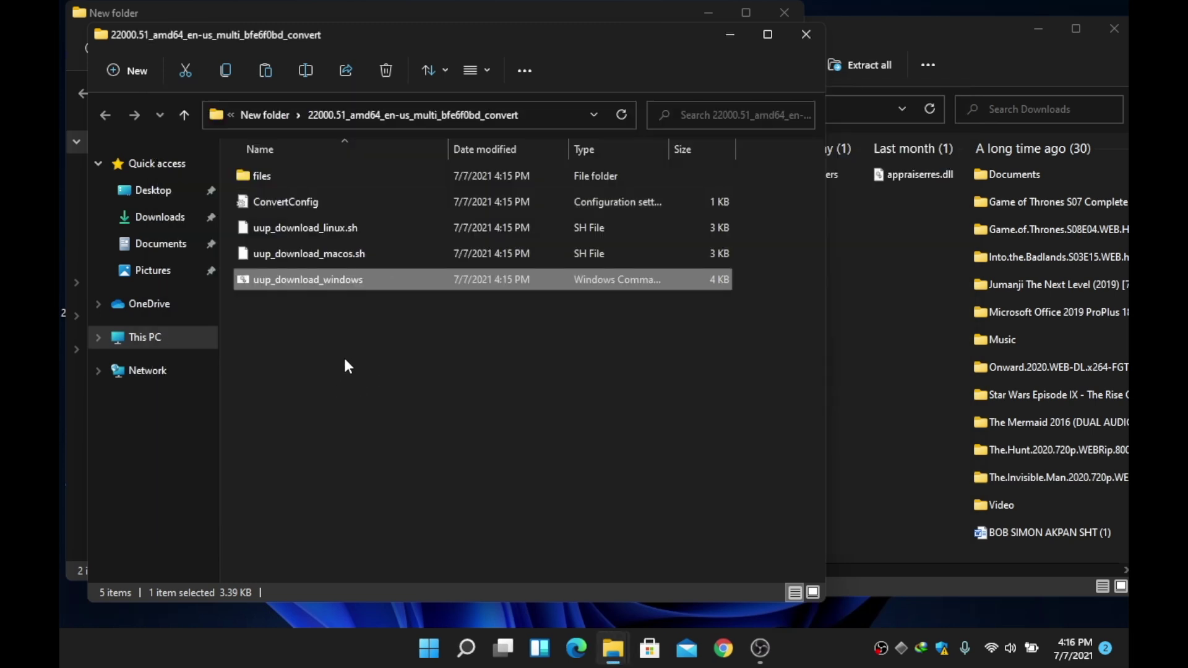
Close the extracted convert folder window and the New folder window
left_click(343, 355)
left_click(806, 34)
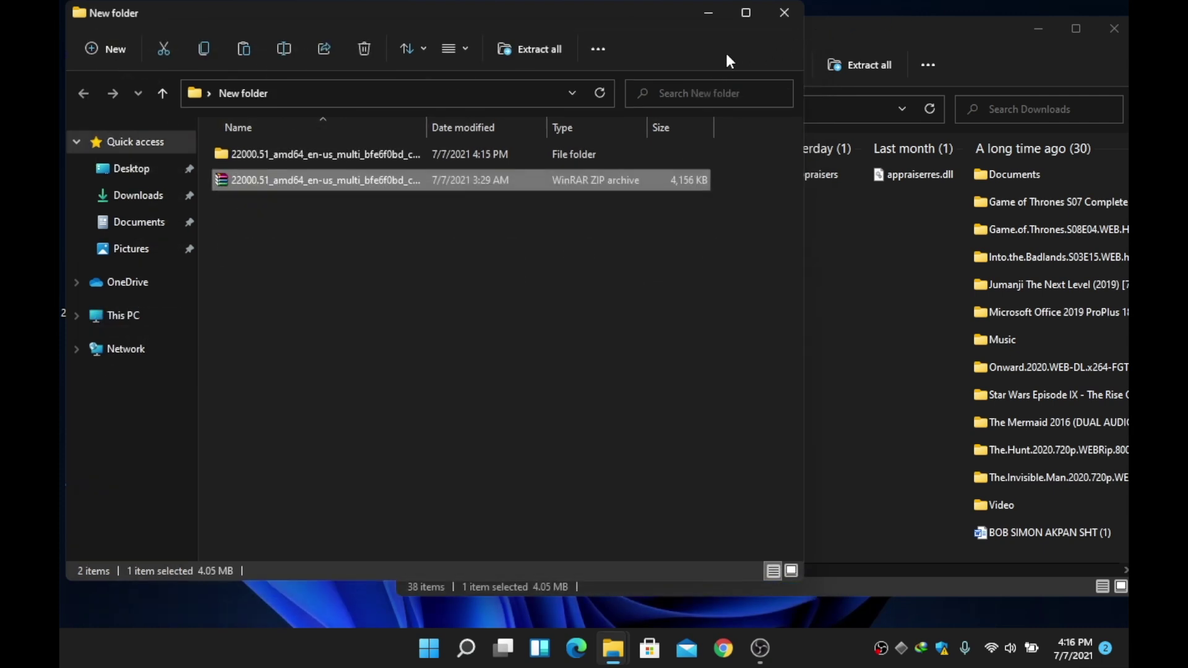
left_click(781, 15)
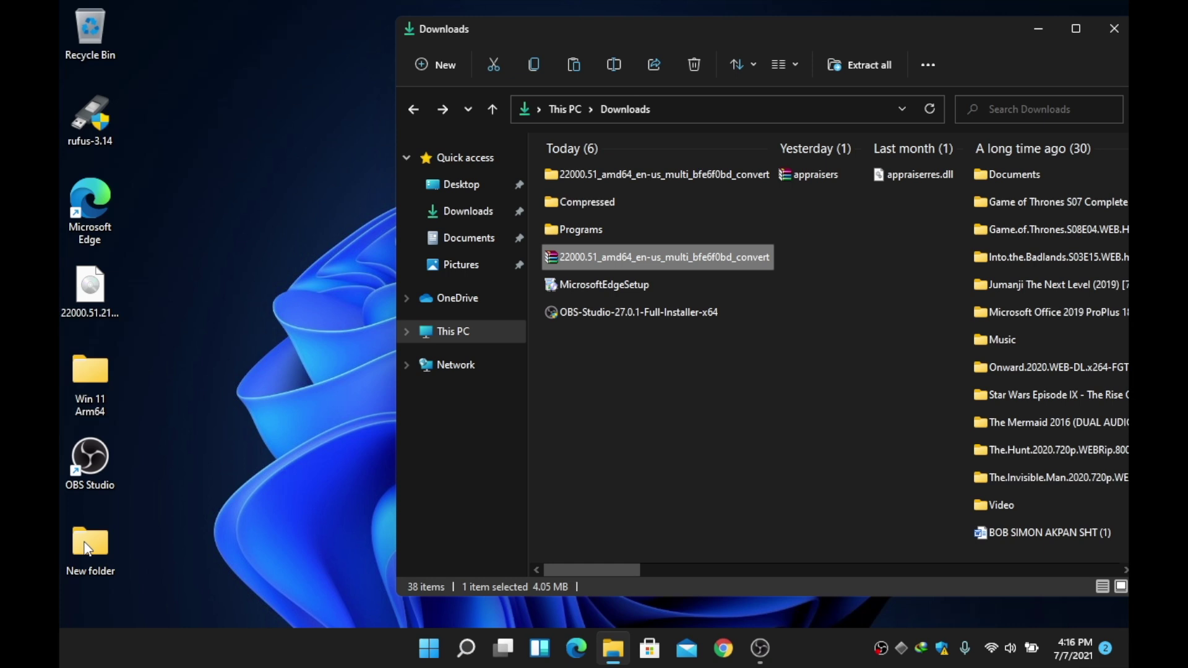
Move the Downloads window left and open the 22000.51_amd64_en-us_multi_bfe6f0bd_convert folder
left_click(655, 441)
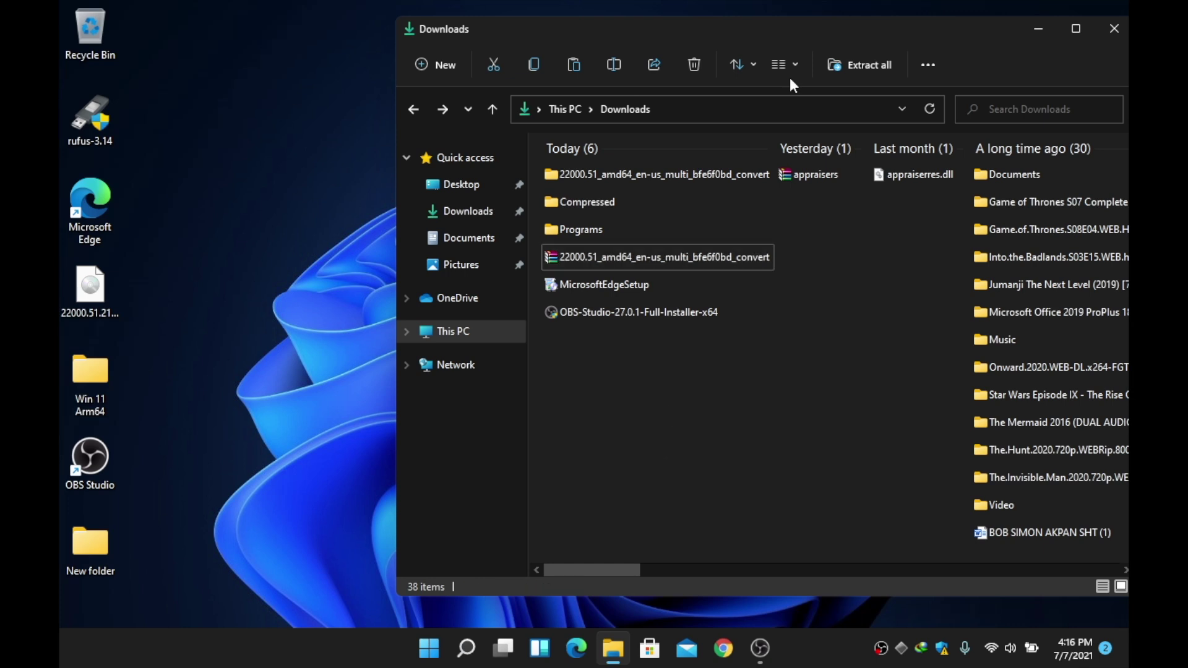
left_click_drag(922, 38, 764, 43)
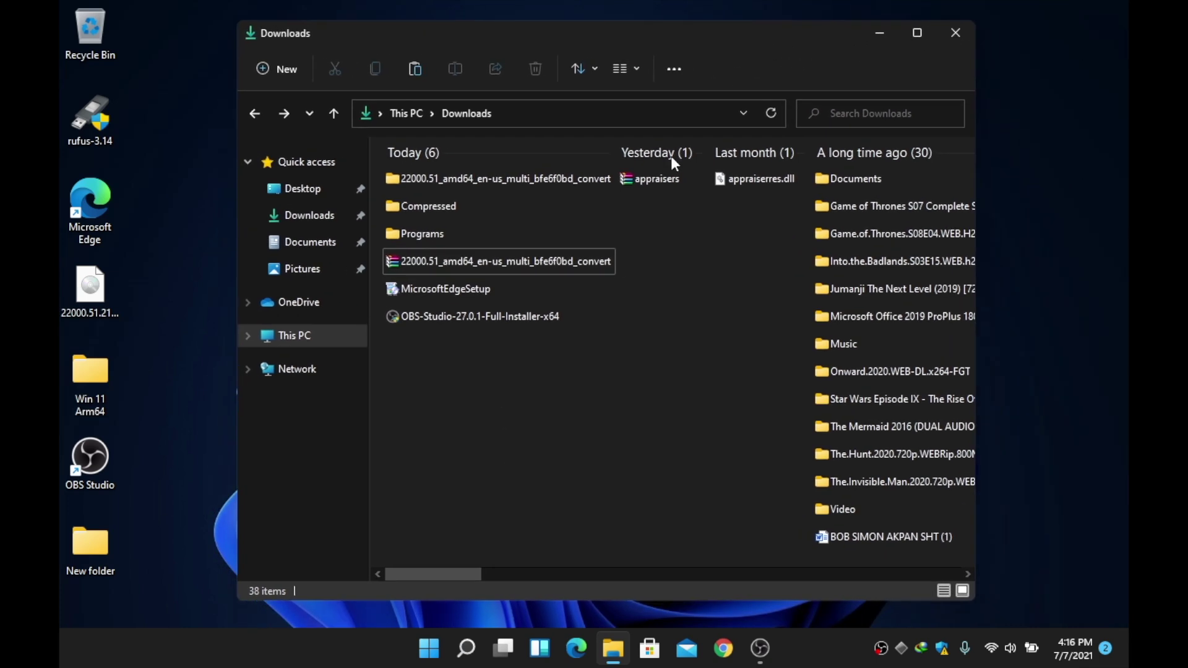
mouse_move(484, 269)
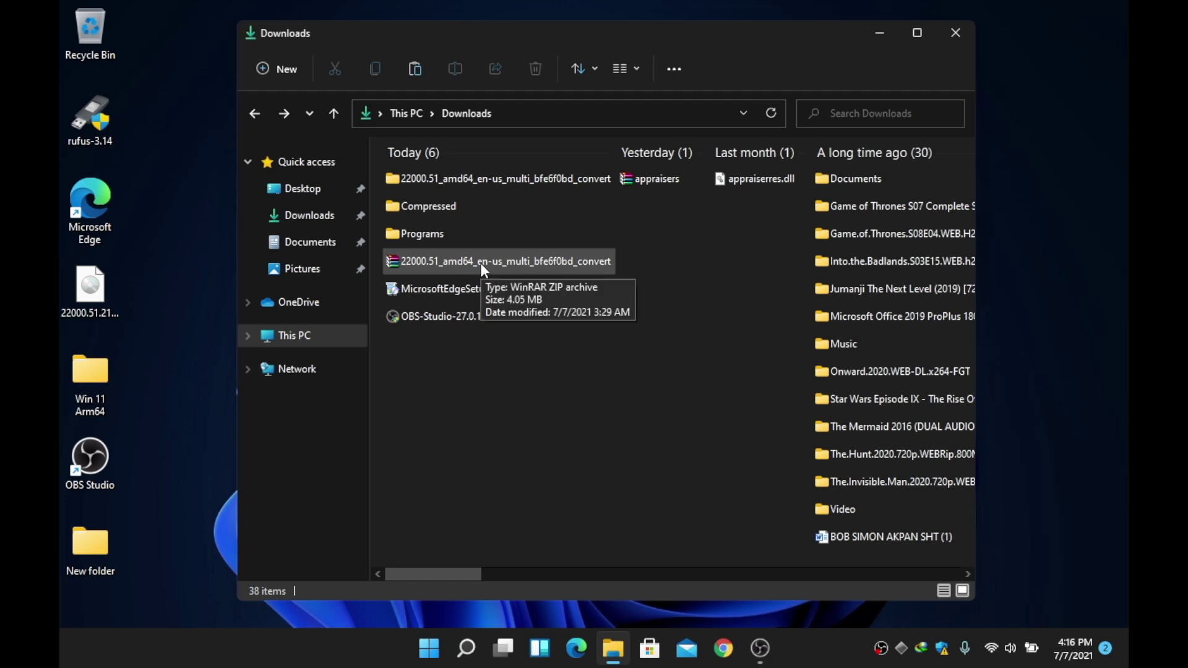
double_click(520, 182)
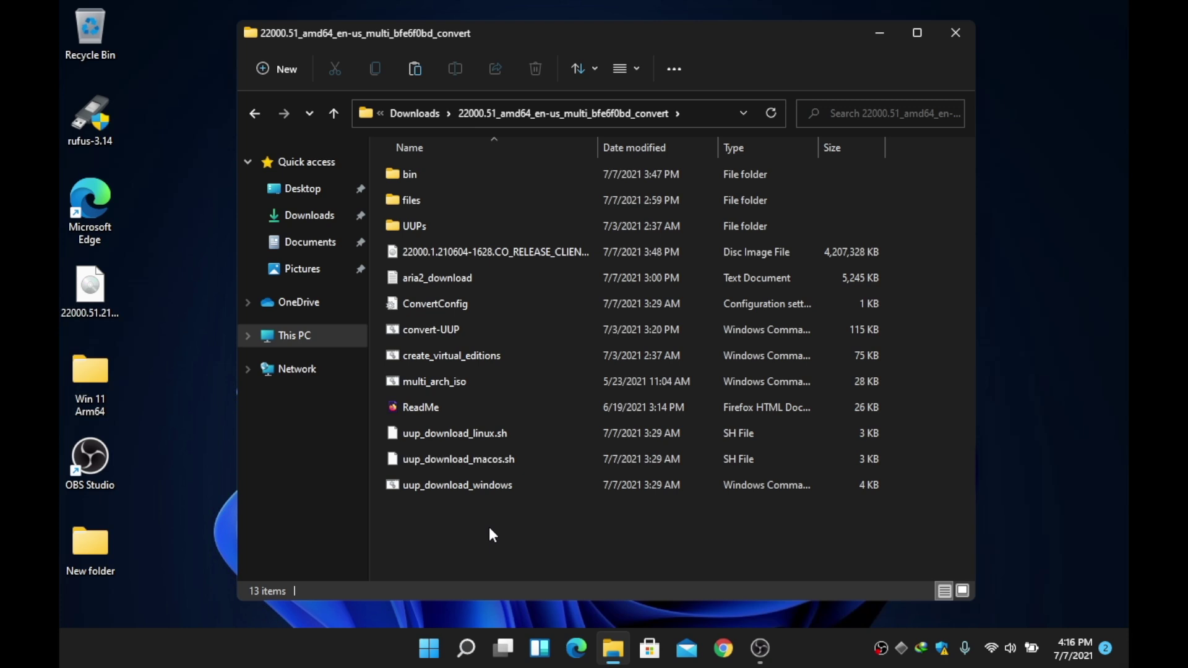